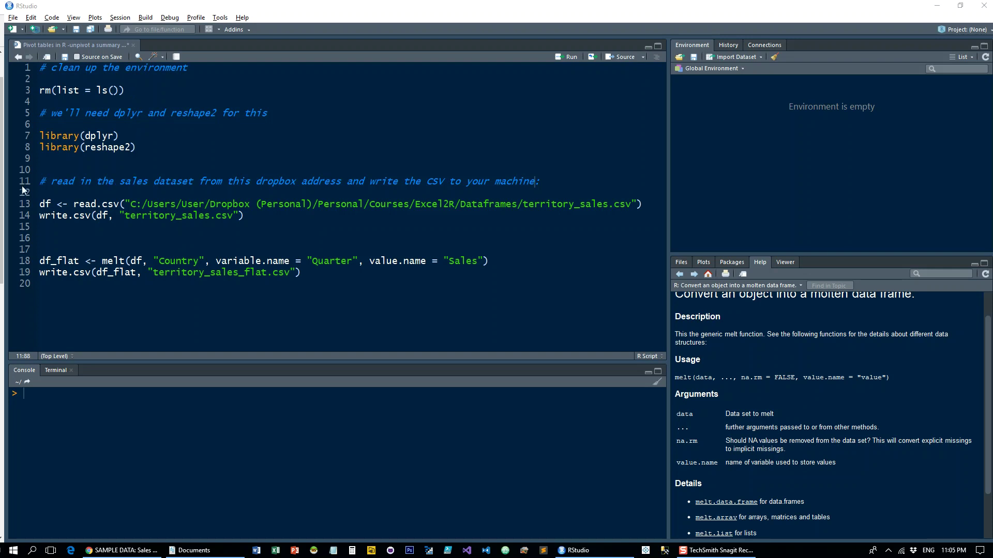
# Clear the R environment and load the dplyr and reshape2 libraries
pyautogui.click(52, 91)
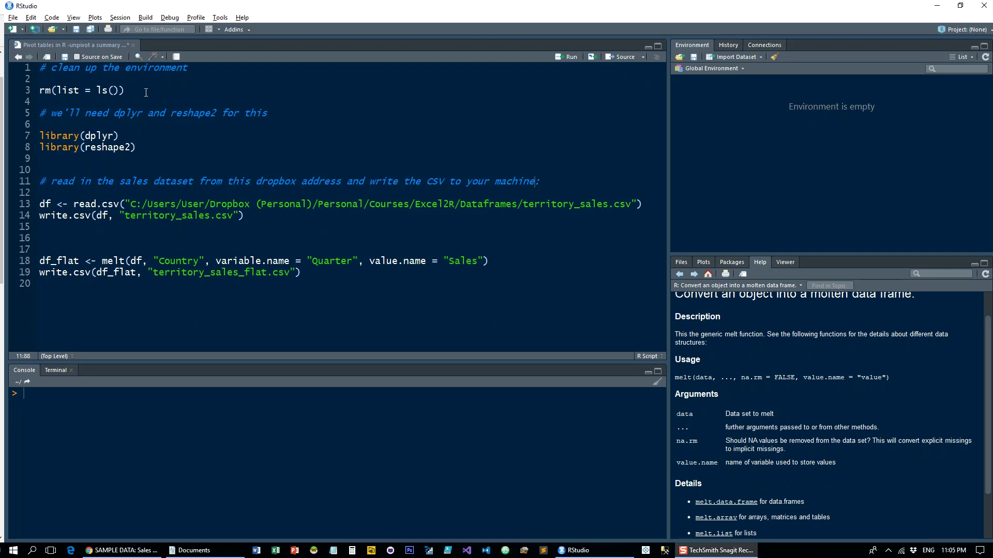
pyautogui.hotkey('ctrl', 'Return')
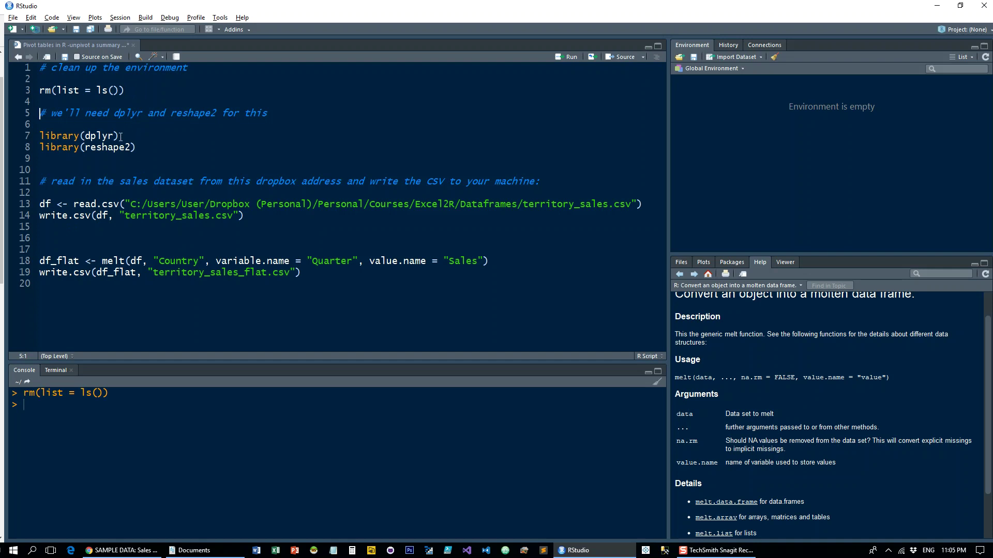
pyautogui.click(137, 143)
pyautogui.press('Up')
pyautogui.hotkey('ctrl', 'Return')
pyautogui.hotkey('ctrl', 'Return')
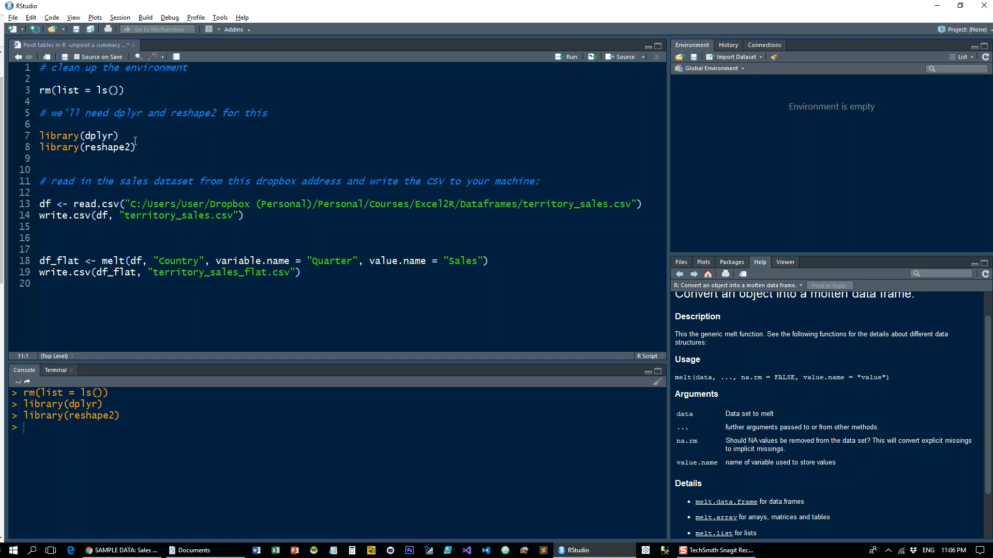
pyautogui.hotkey('ctrl', 'Return')
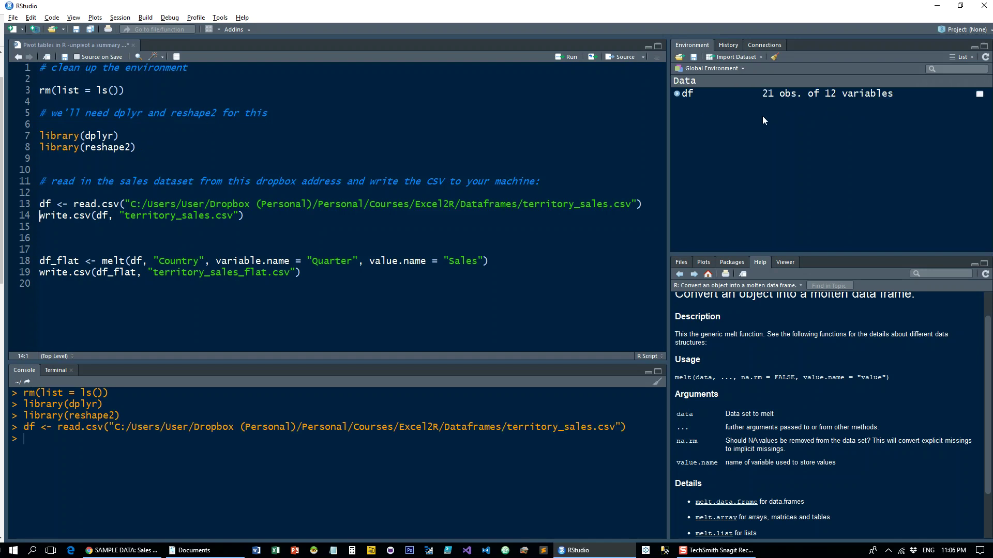
# Inspect the df data set (21 obs. of 12 variables), then write it out as territory_sales.csv
pyautogui.click(688, 94)
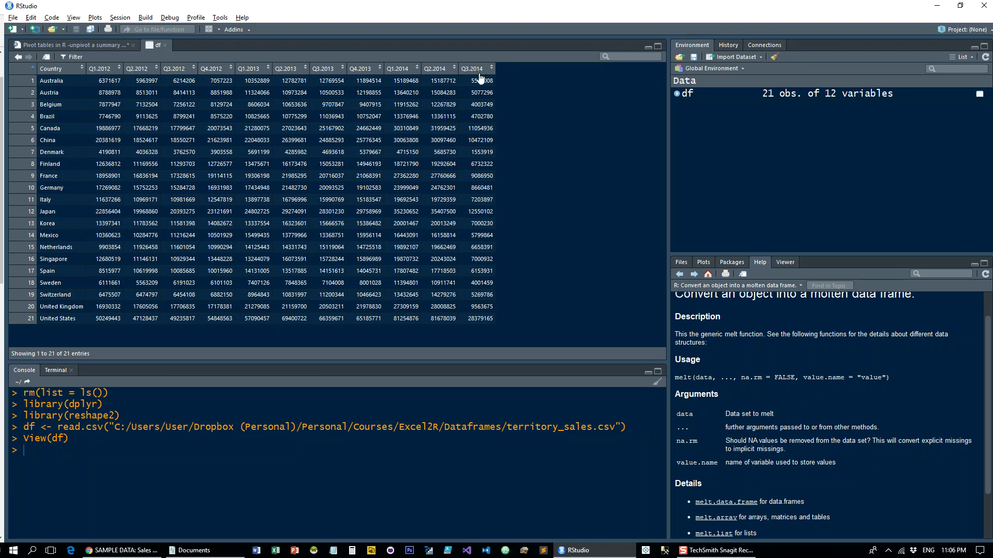
pyautogui.click(90, 46)
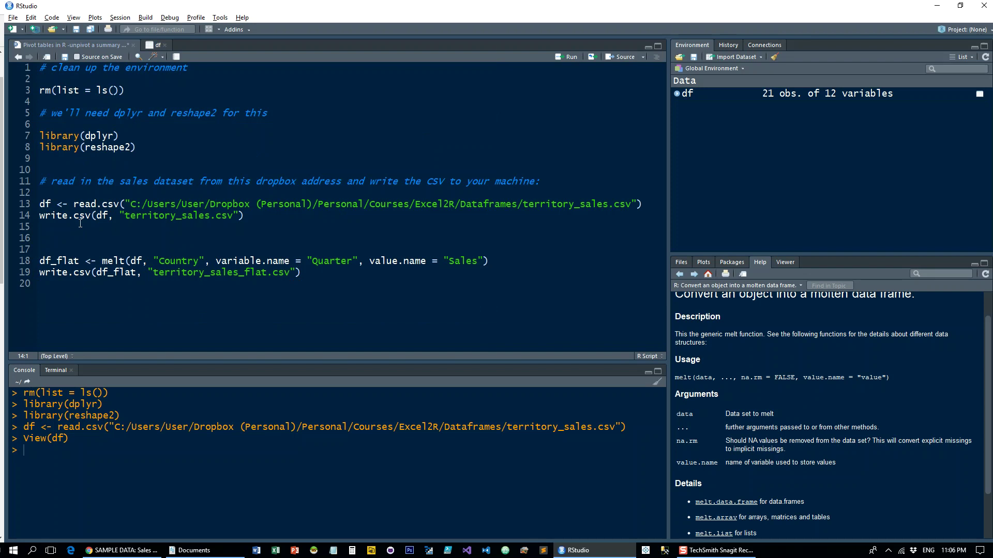
pyautogui.hotkey('ctrl', 'Return')
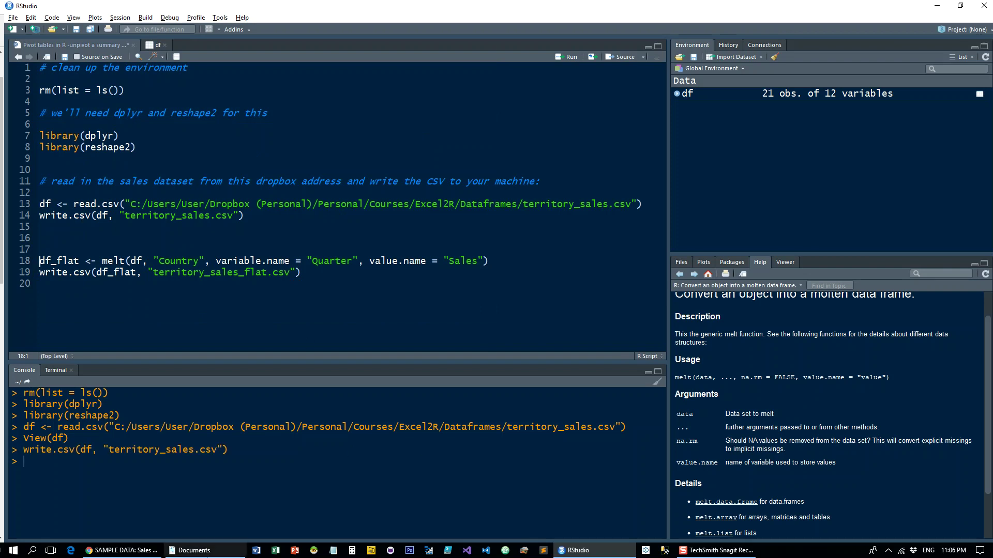
# Open territory_sales.csv from Documents in Excel and bring up the Data commands
pyautogui.click(188, 550)
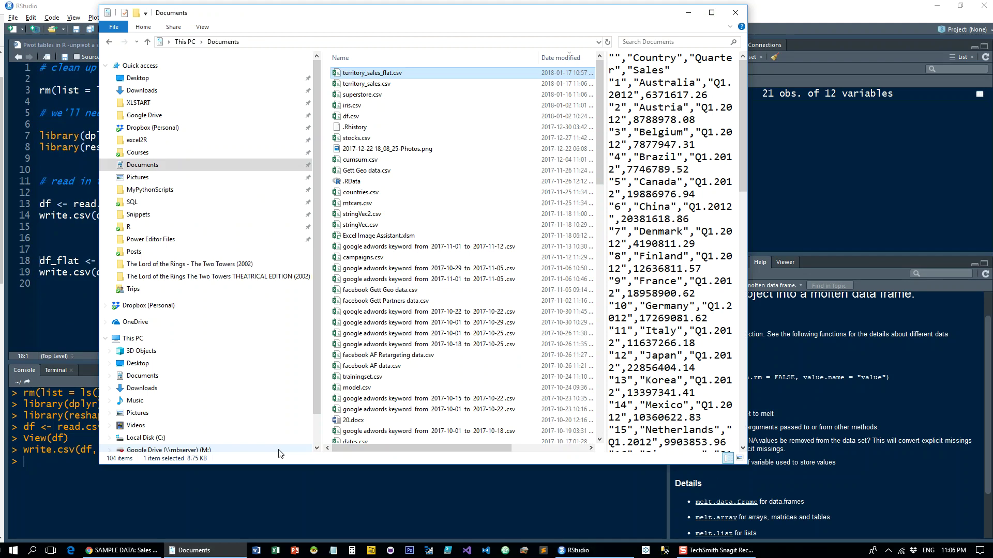
pyautogui.doubleClick(394, 84)
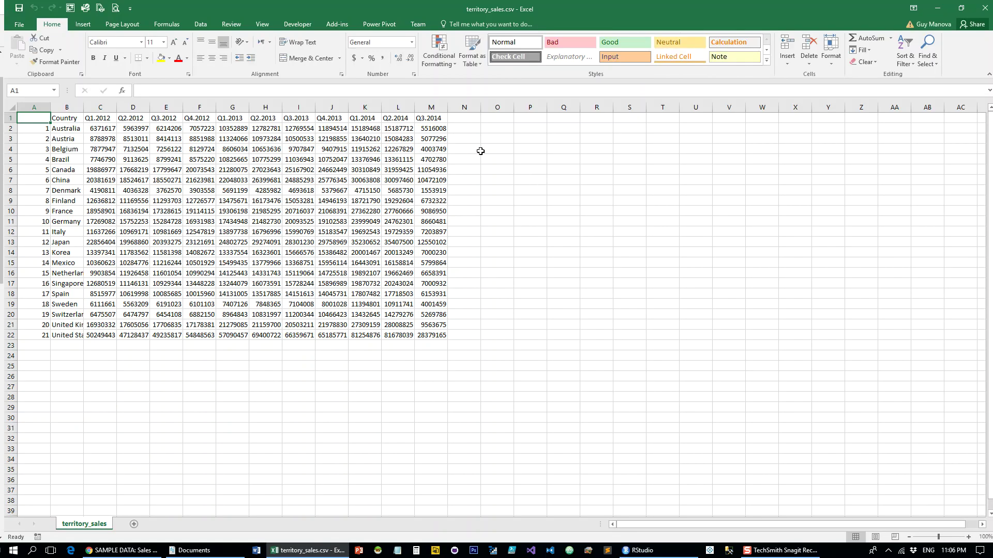
pyautogui.click(313, 552)
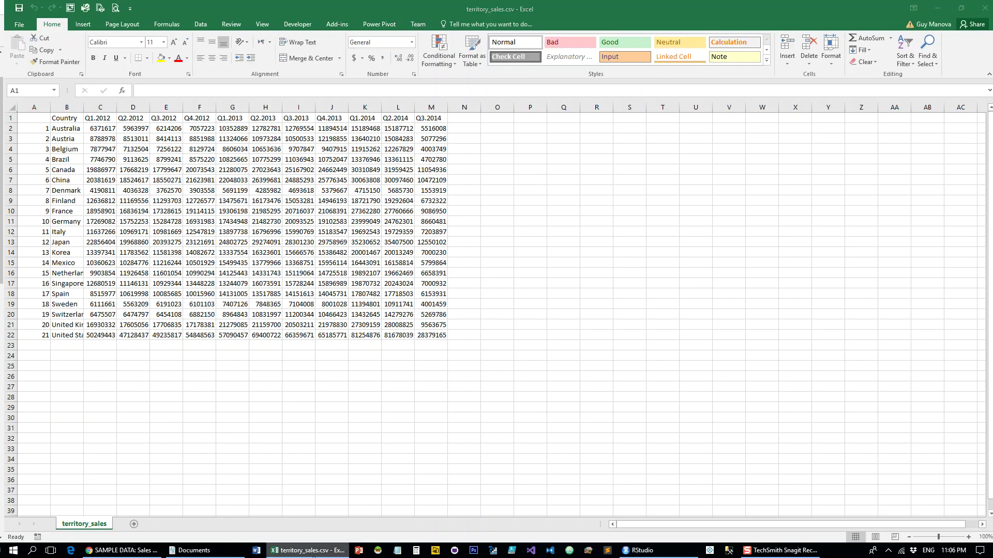
pyautogui.rightClick(312, 553)
pyautogui.click(450, 471)
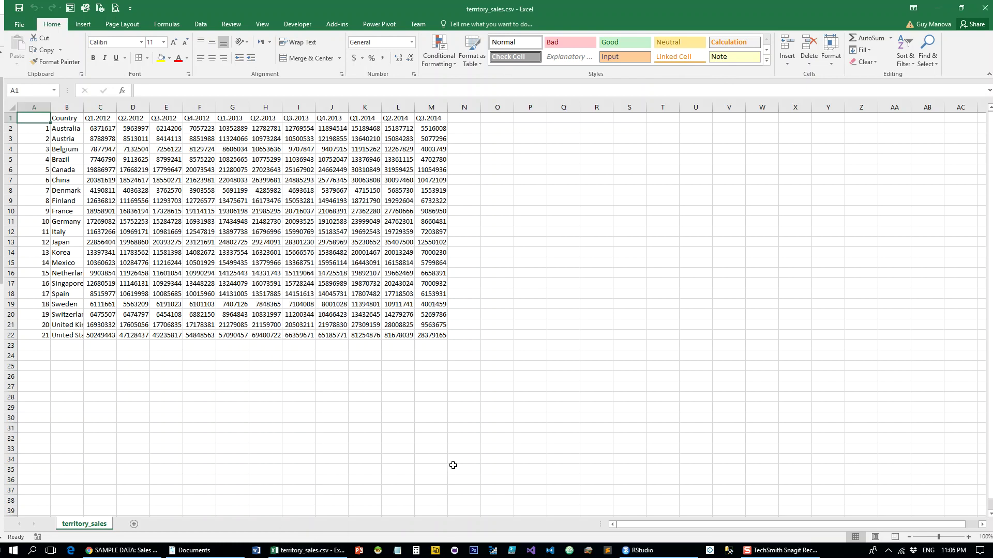
pyautogui.click(202, 24)
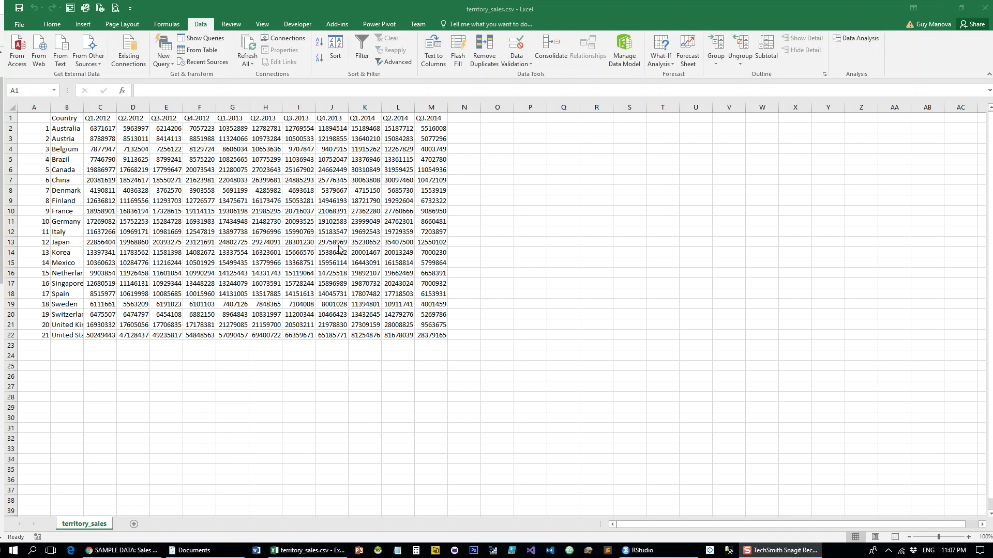
pyautogui.click(20, 25)
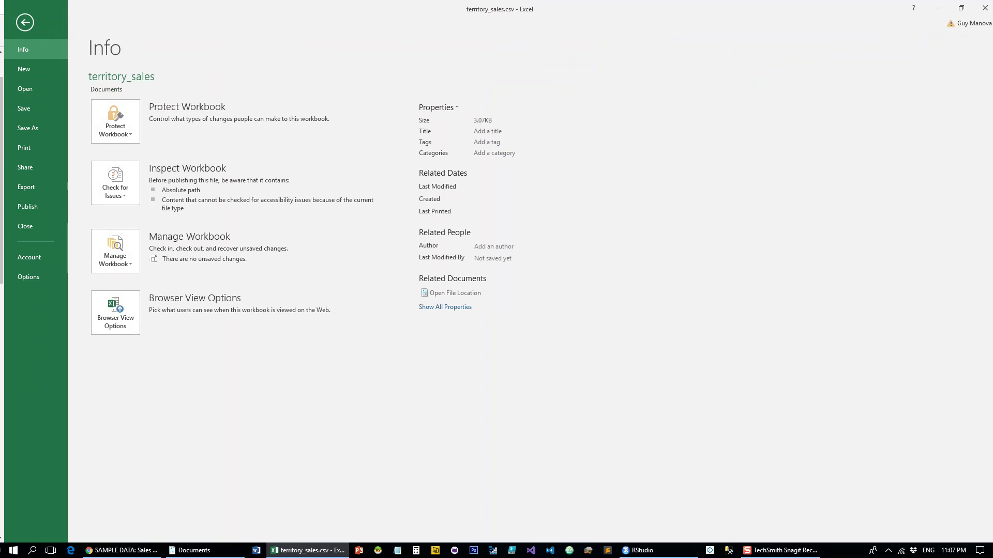
pyautogui.click(19, 279)
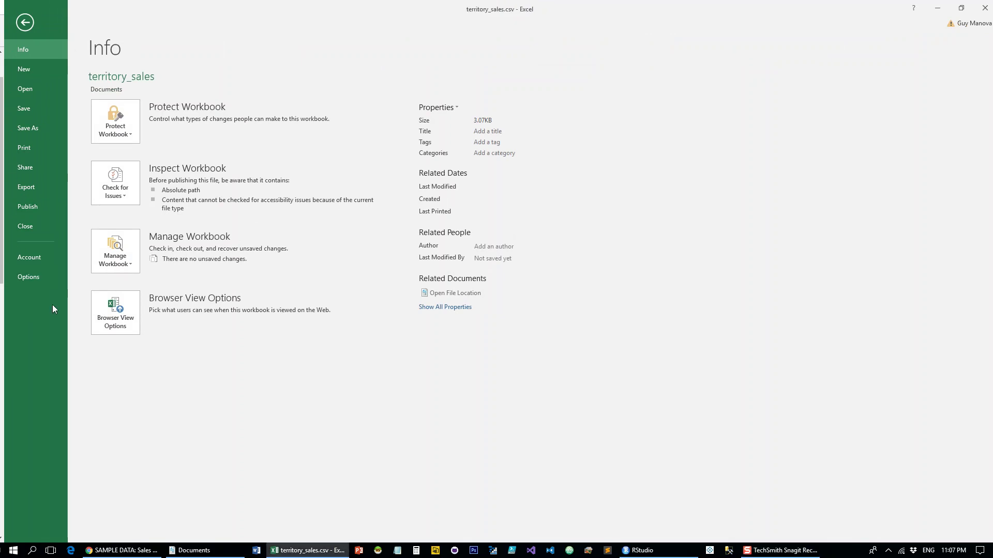
pyautogui.click(33, 280)
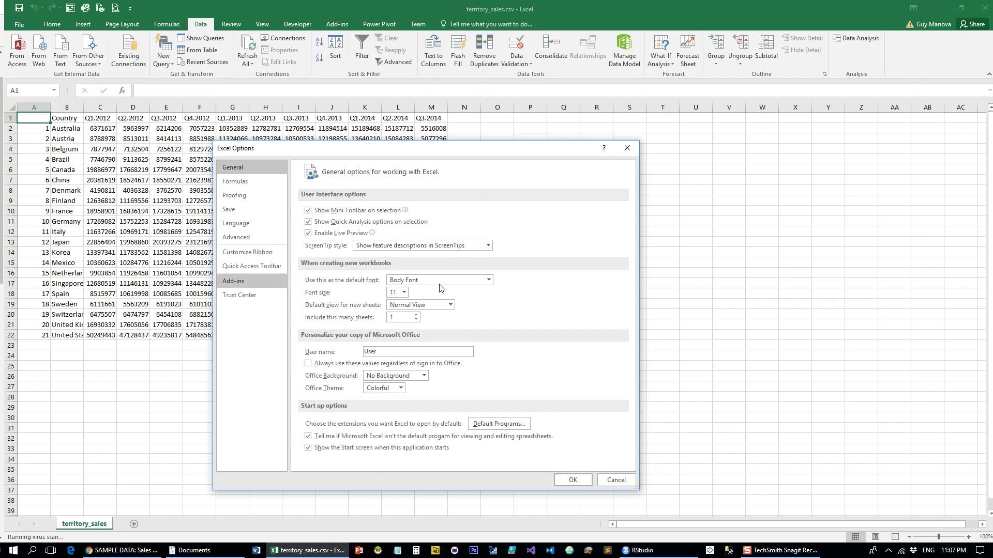
pyautogui.click(262, 281)
pyautogui.click(384, 458)
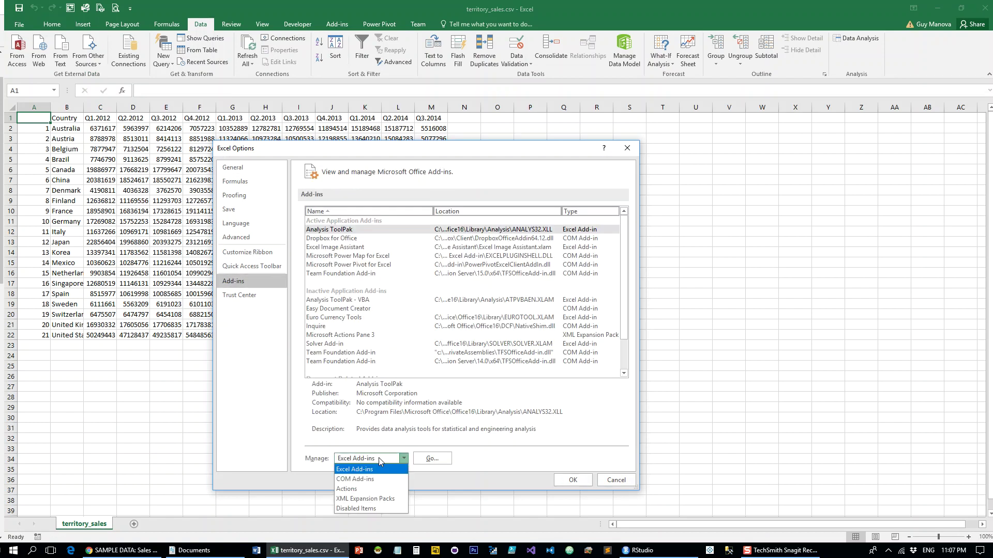
pyautogui.click(362, 480)
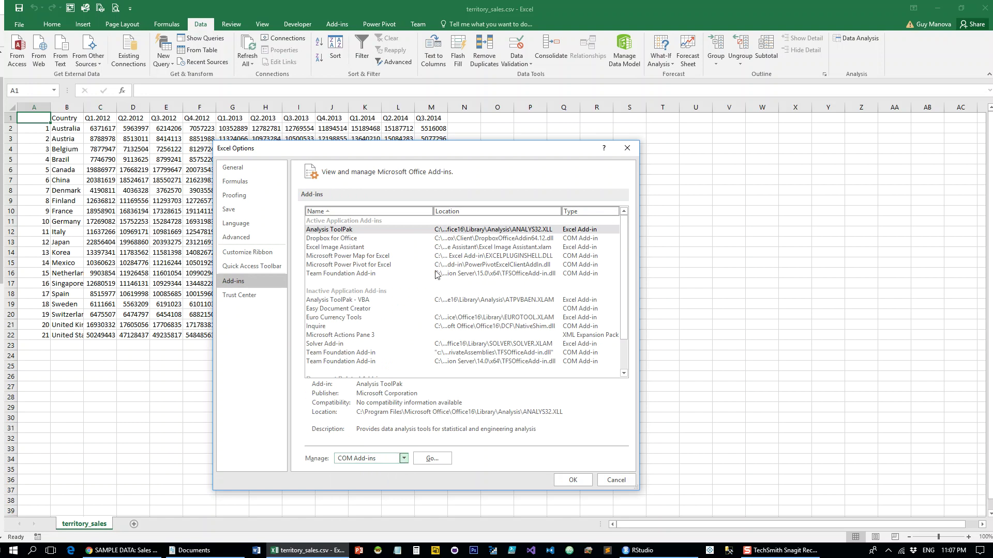
pyautogui.click(432, 459)
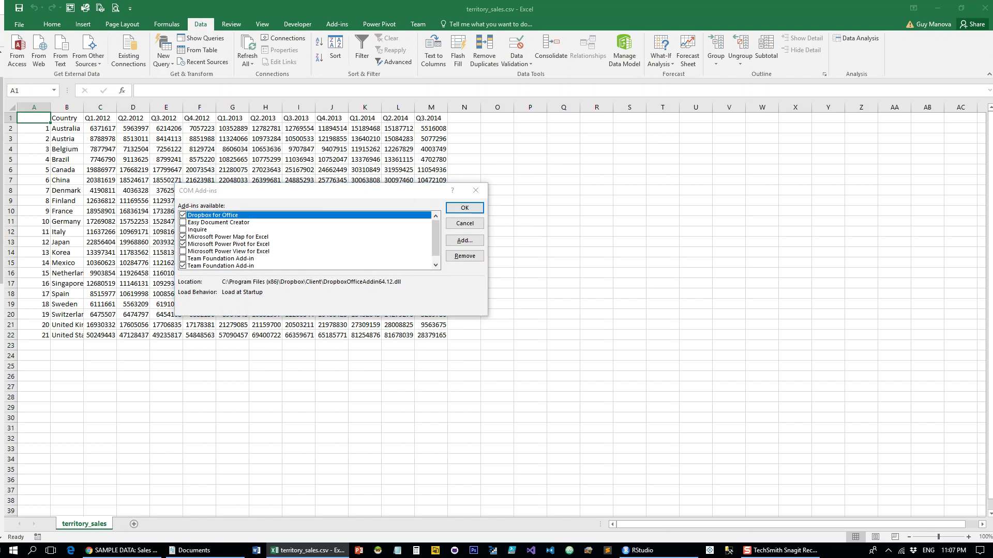
pyautogui.click(476, 190)
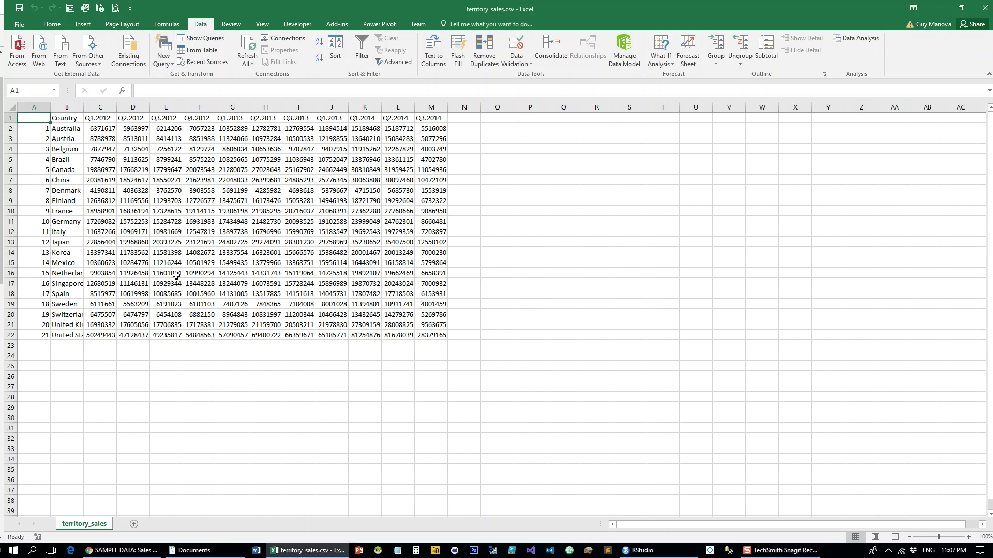
# Start a new CSV query importing territory_sales.csv from the Documents folder
pyautogui.click(162, 64)
pyautogui.moveTo(198, 84)
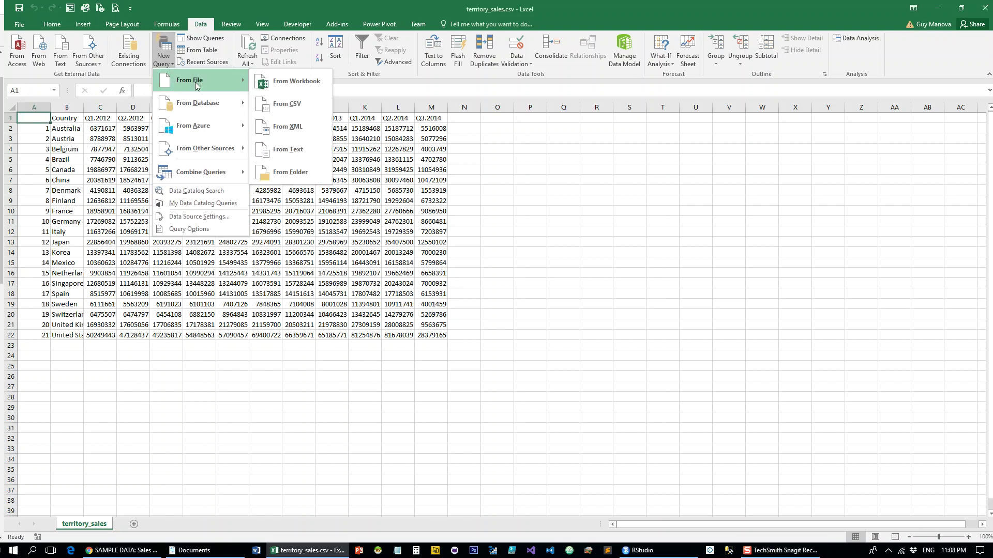
pyautogui.click(280, 105)
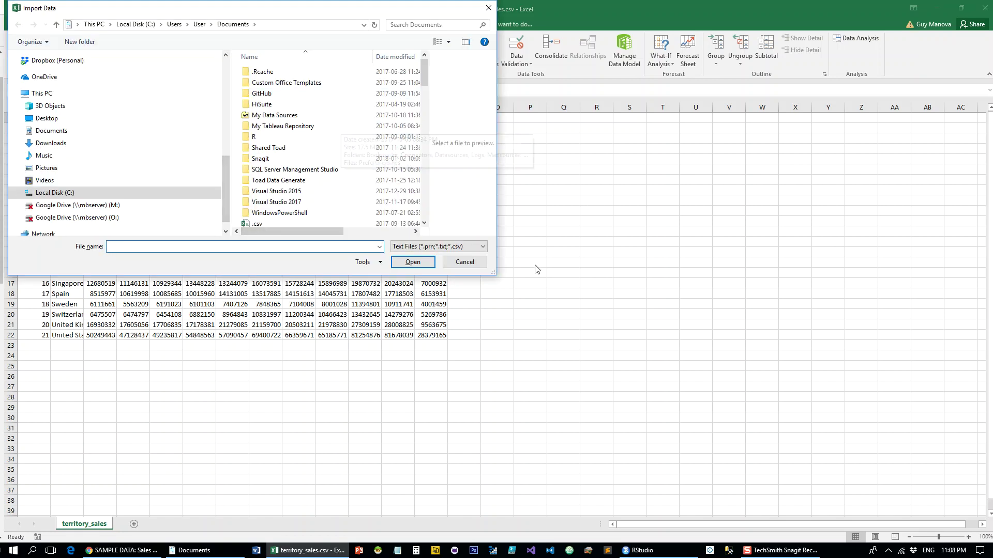
pyautogui.moveTo(494, 271); pyautogui.dragTo(572, 342)
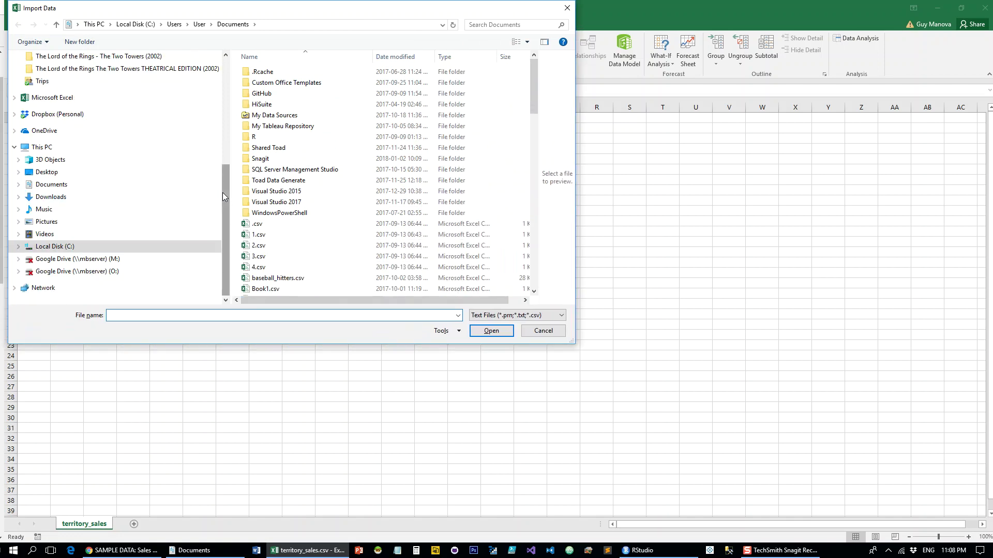
pyautogui.scroll(5, 63, 93)
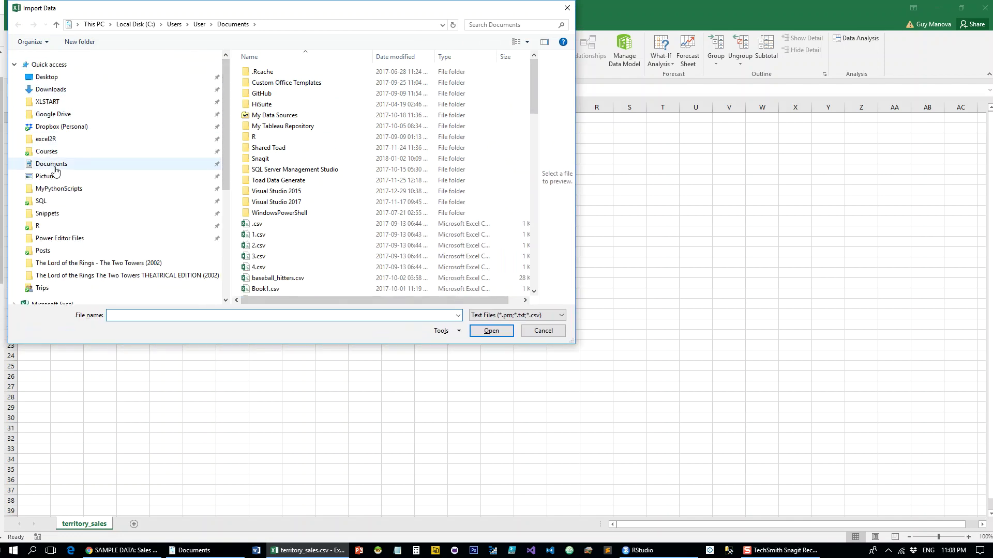
pyautogui.click(104, 164)
pyautogui.click(297, 81)
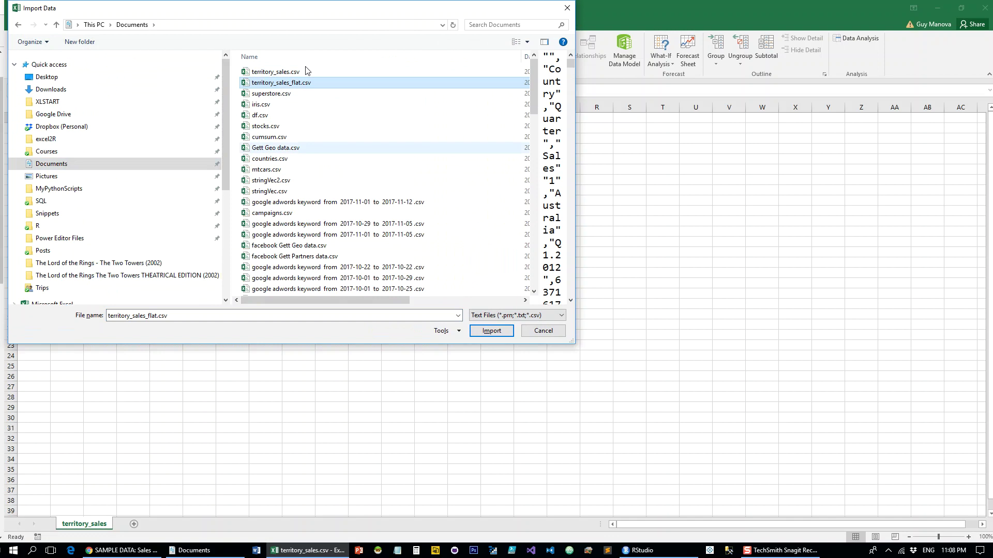
pyautogui.click(277, 74)
pyautogui.click(491, 331)
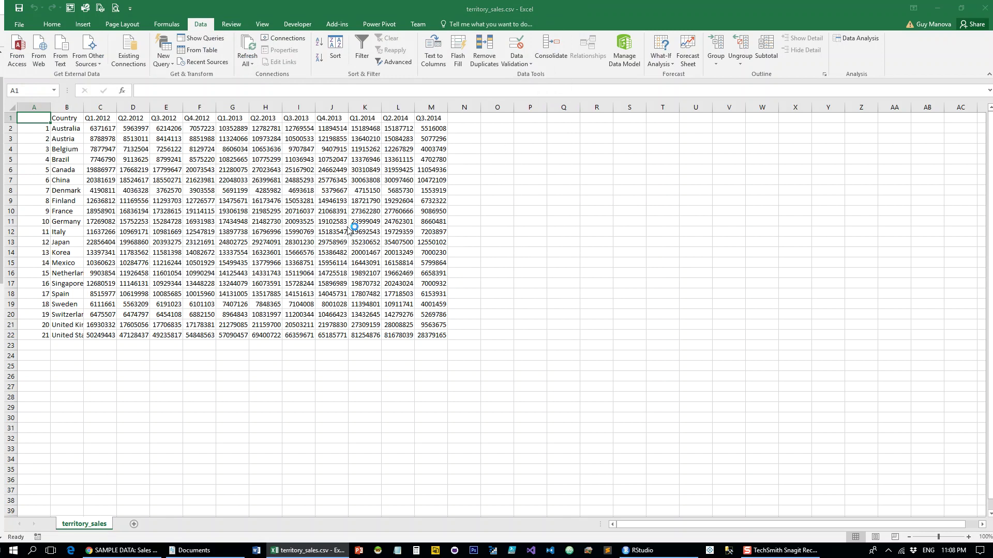
# In Power Query, promote the first row to headers and unpivot columns Q1.2012–Q3.2014
pyautogui.click(635, 353)
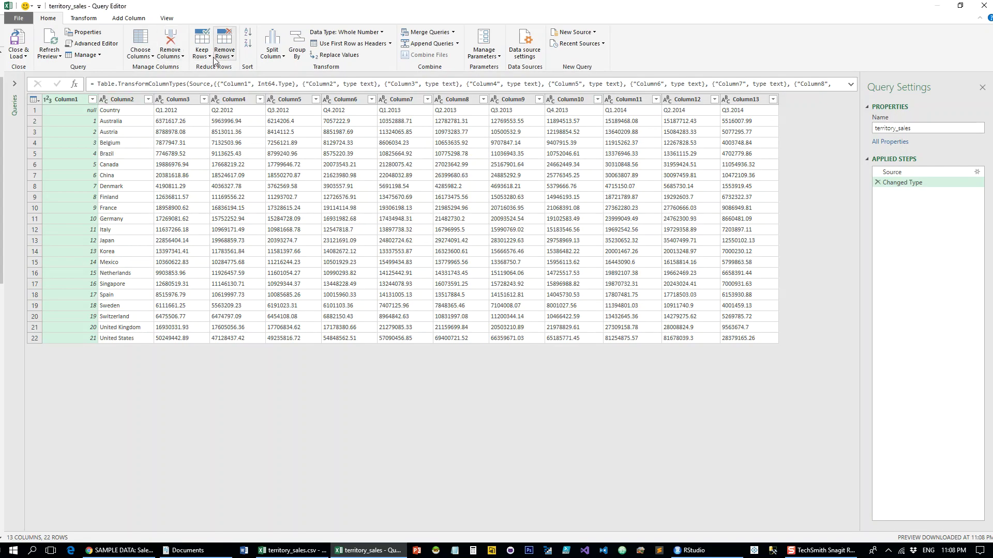
pyautogui.click(348, 43)
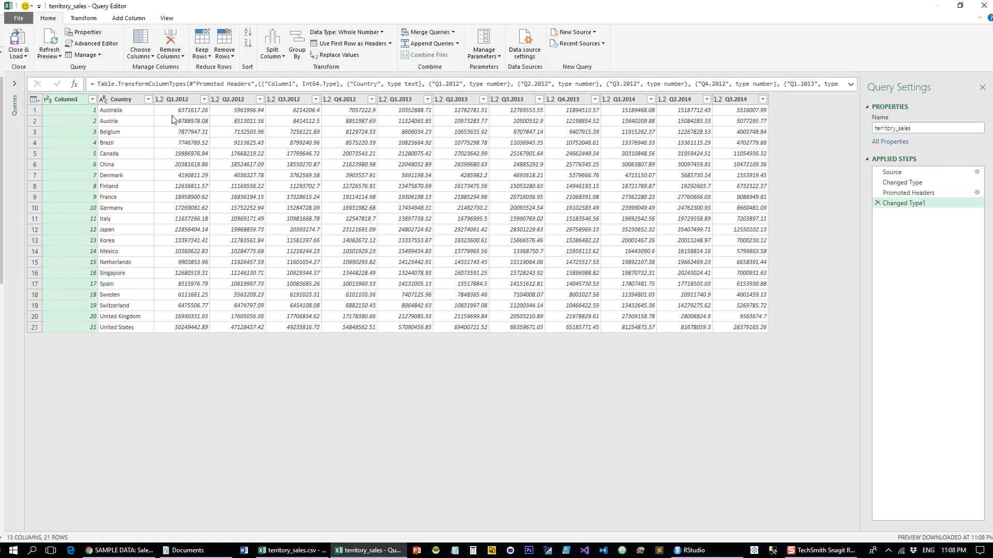
pyautogui.click(175, 99)
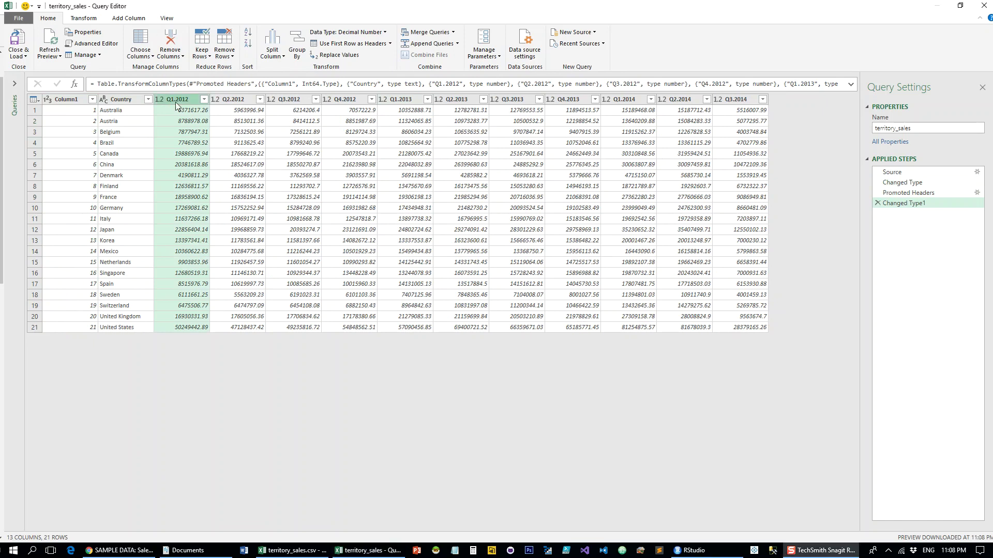
pyautogui.hotkey('shift', 'Right')
pyautogui.hotkey('shift', 'Right')
pyautogui.hotkey('shift', 'Right')
pyautogui.hotkey('shift', 'Right')
pyautogui.hotkey('shift', 'Right')
pyautogui.hotkey('shift', 'Right')
pyautogui.hotkey('shift', 'Right')
pyautogui.hotkey('shift', 'Right')
pyautogui.hotkey('shift', 'Right')
pyautogui.hotkey('shift', 'Right')
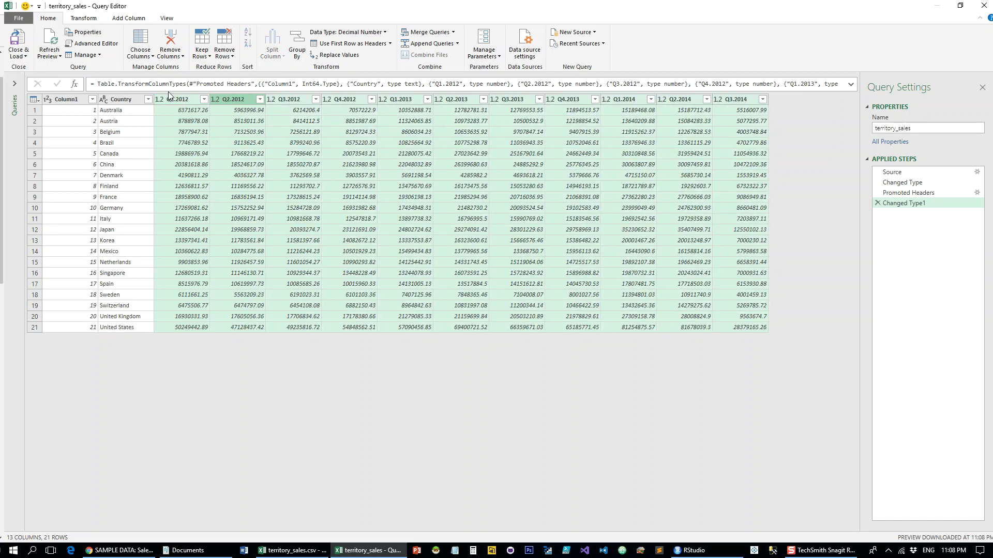
pyautogui.click(91, 19)
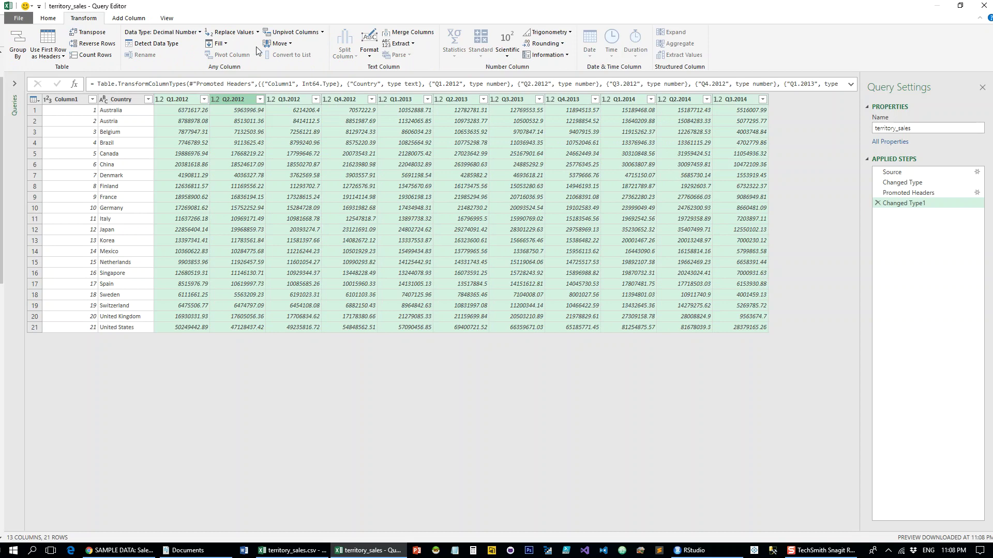
pyautogui.click(285, 33)
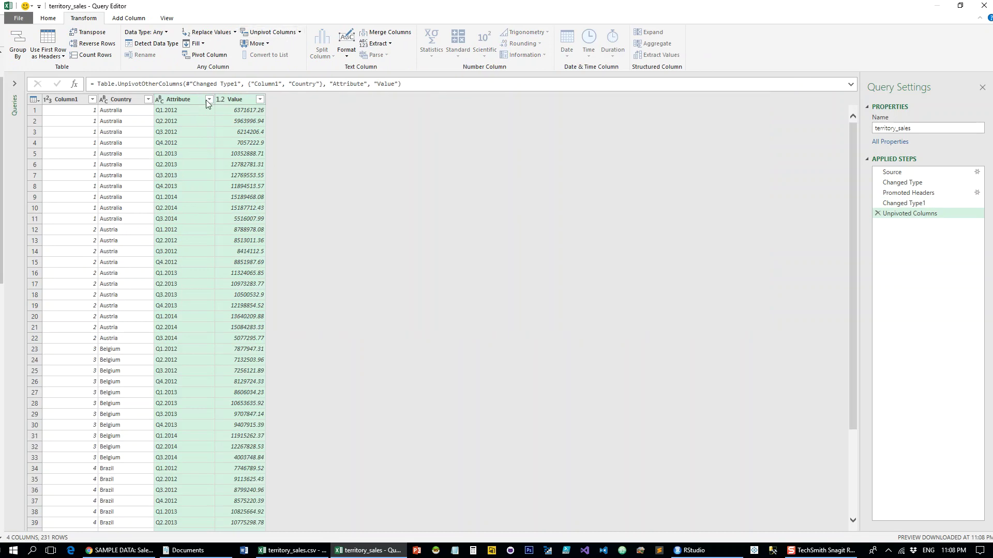
# Rename the Value column to Sales, remove Column1, and load the query result
pyautogui.click(234, 100)
pyautogui.rightClick(236, 100)
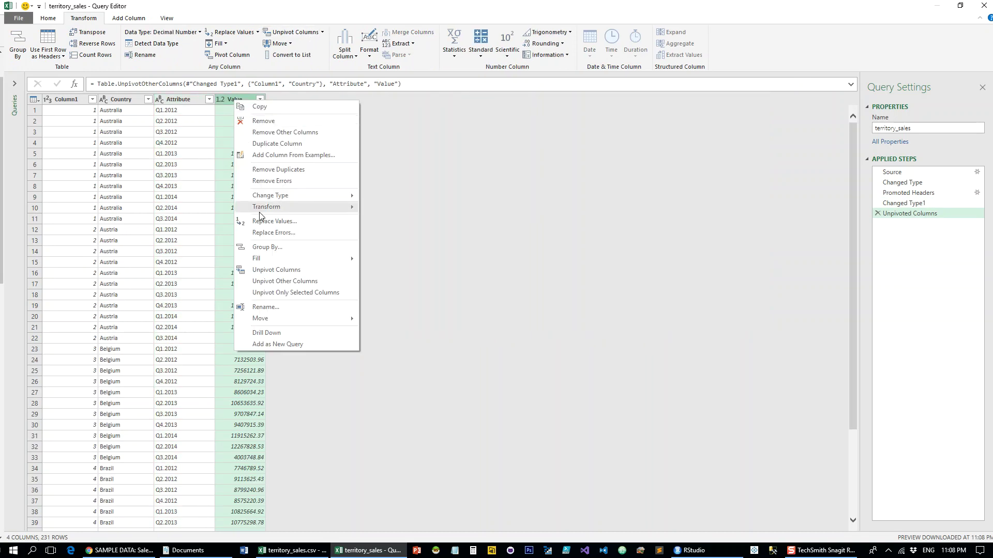
pyautogui.click(267, 308)
pyautogui.write('S')
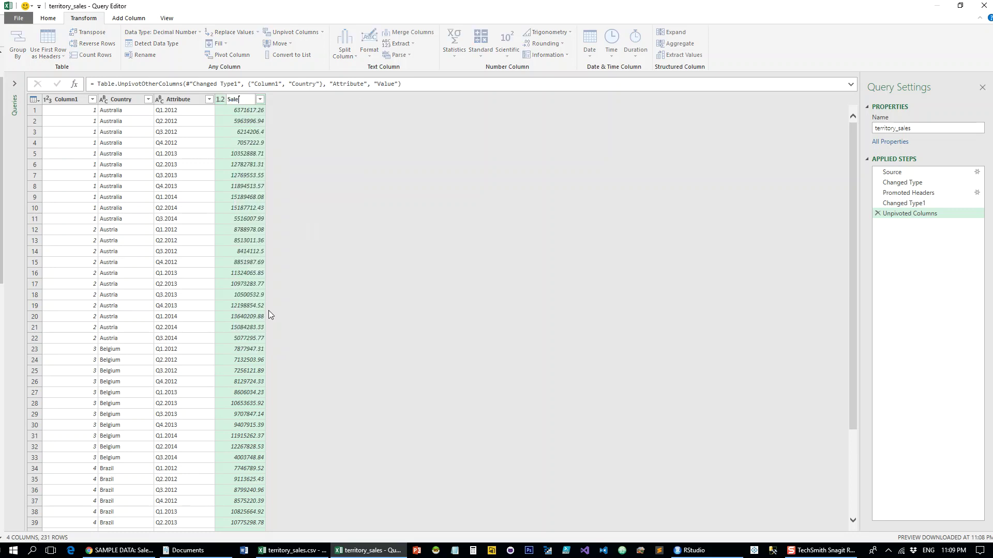
pyautogui.rightClick(78, 101)
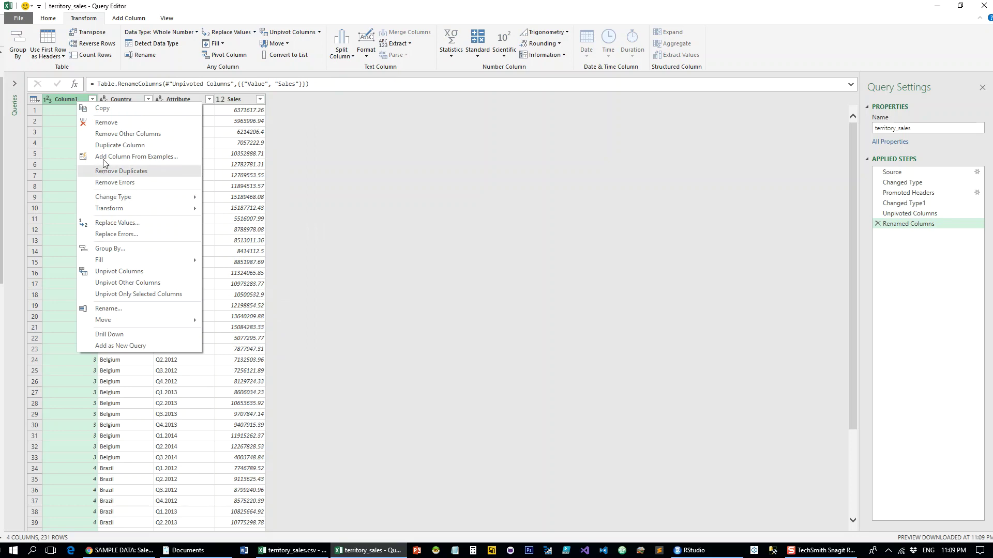
pyautogui.click(106, 123)
pyautogui.click(48, 18)
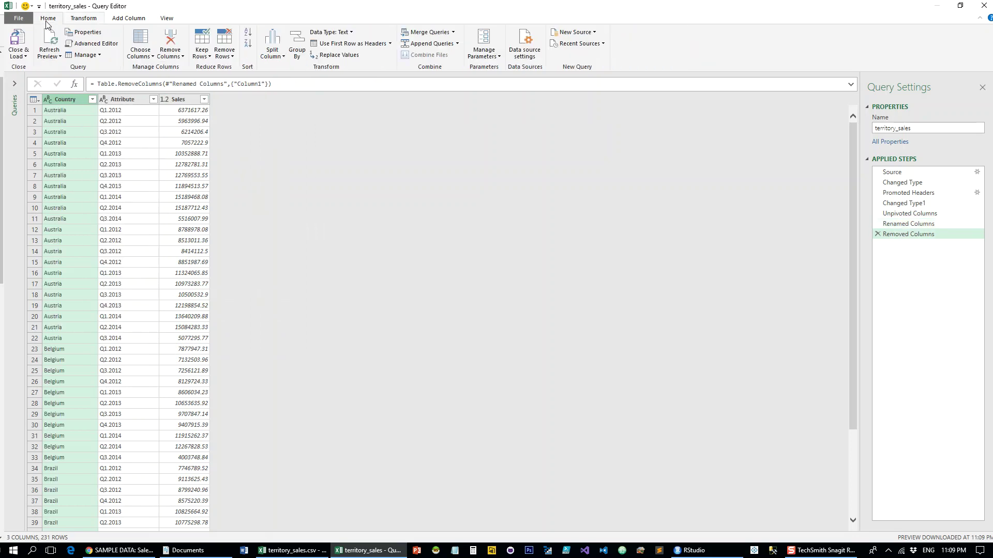
pyautogui.click(24, 54)
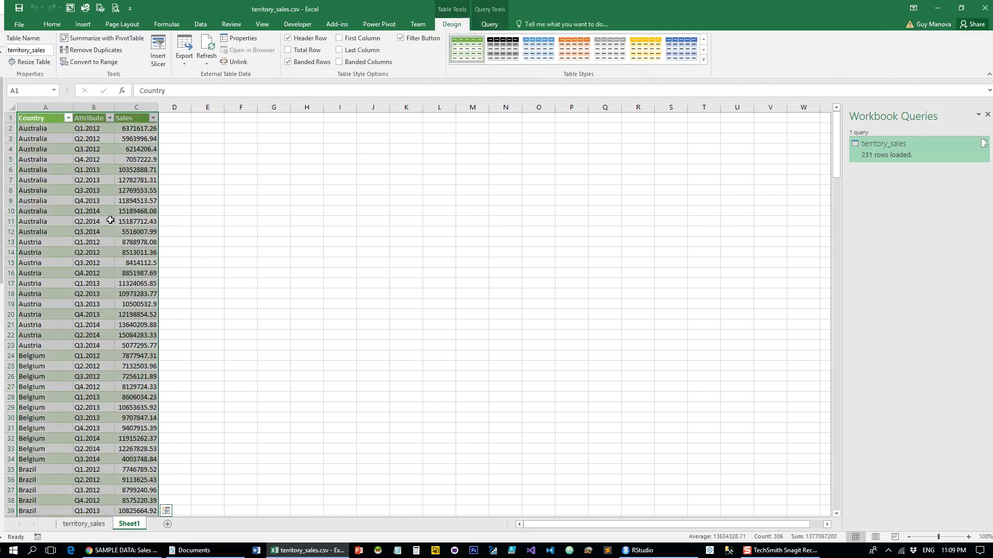
# Scroll the 231-row Country/Attribute/Sales table, select cell B44, then switch to RStudio
pyautogui.scroll(-8, 110, 220)
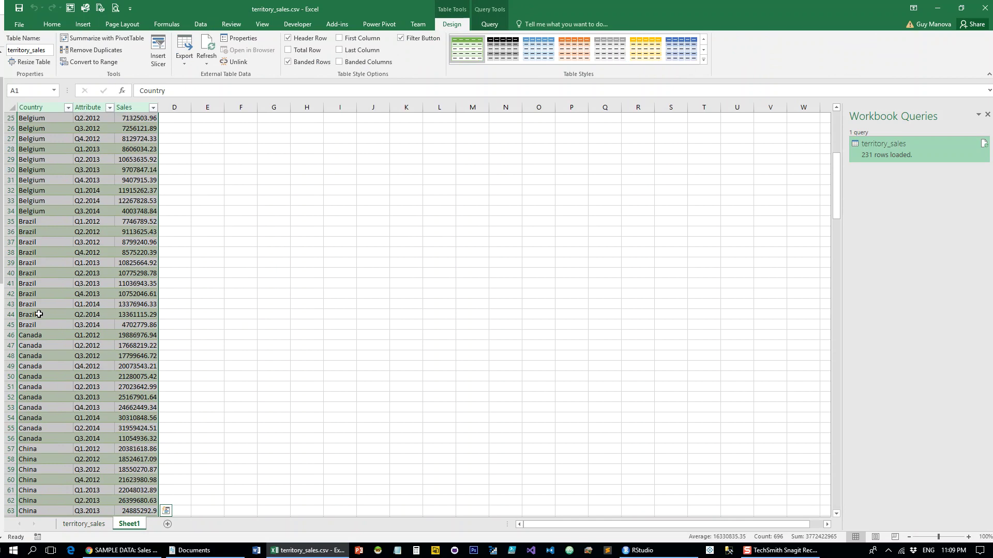
pyautogui.click(39, 314)
pyautogui.click(99, 314)
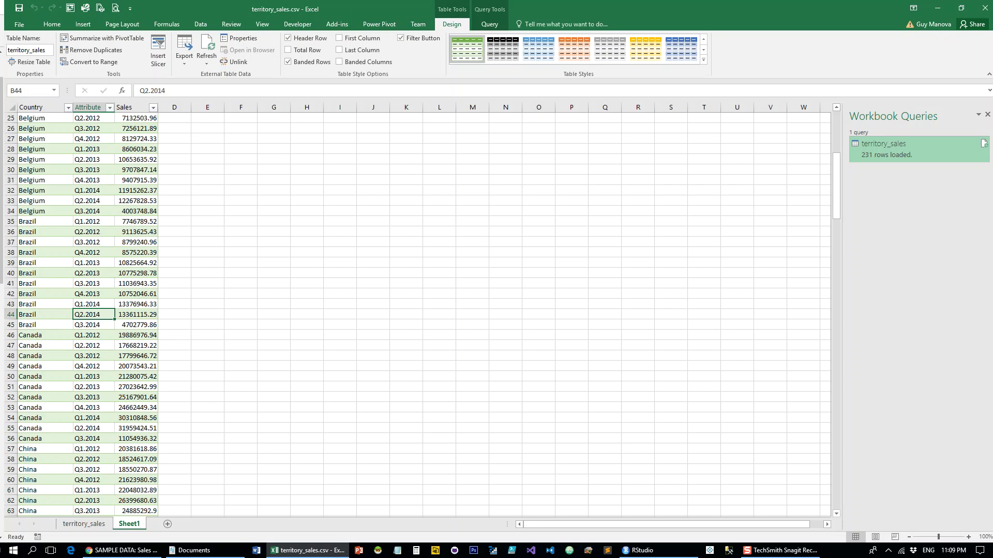
pyautogui.click(619, 551)
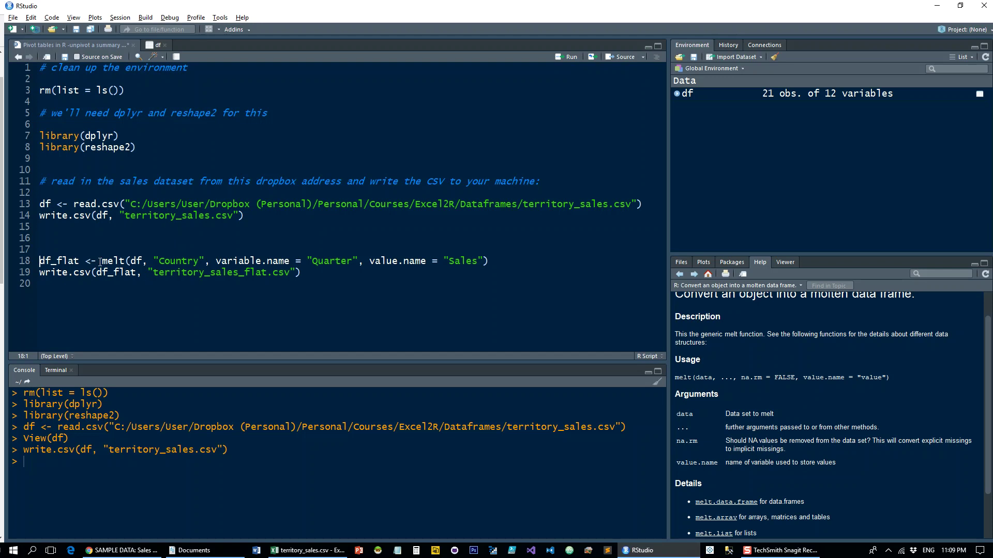
pyautogui.moveTo(144, 148); pyautogui.dragTo(41, 150)
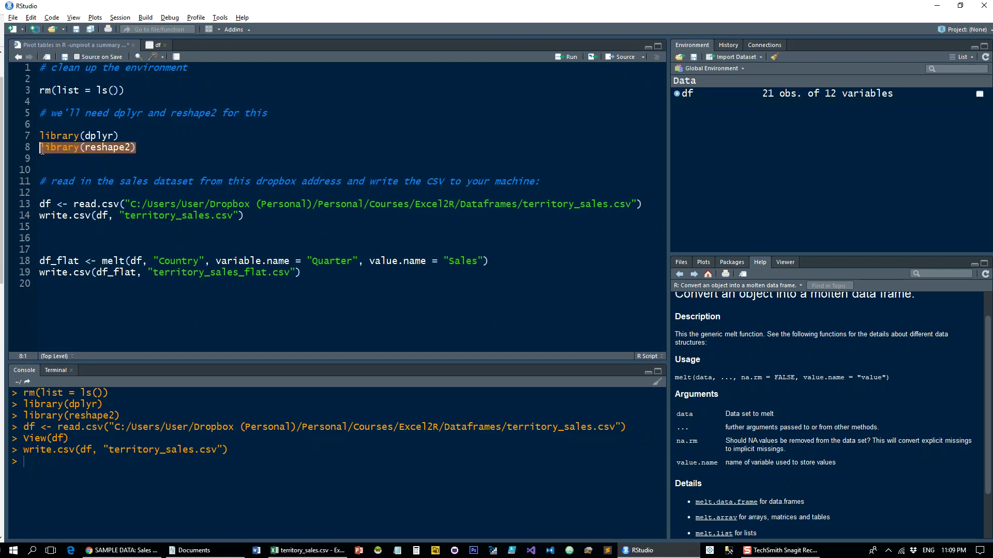
pyautogui.doubleClick(126, 260)
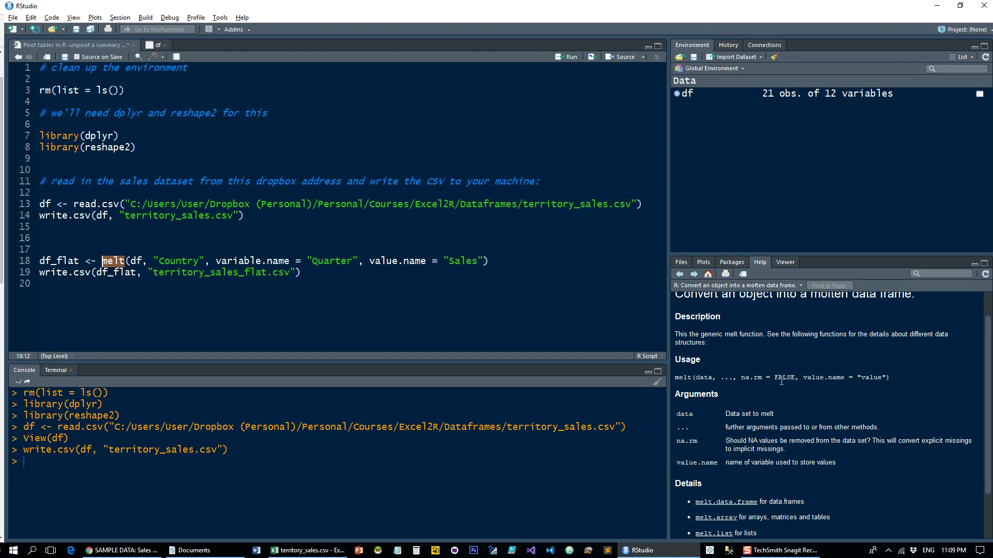
pyautogui.scroll(-1, 733, 368)
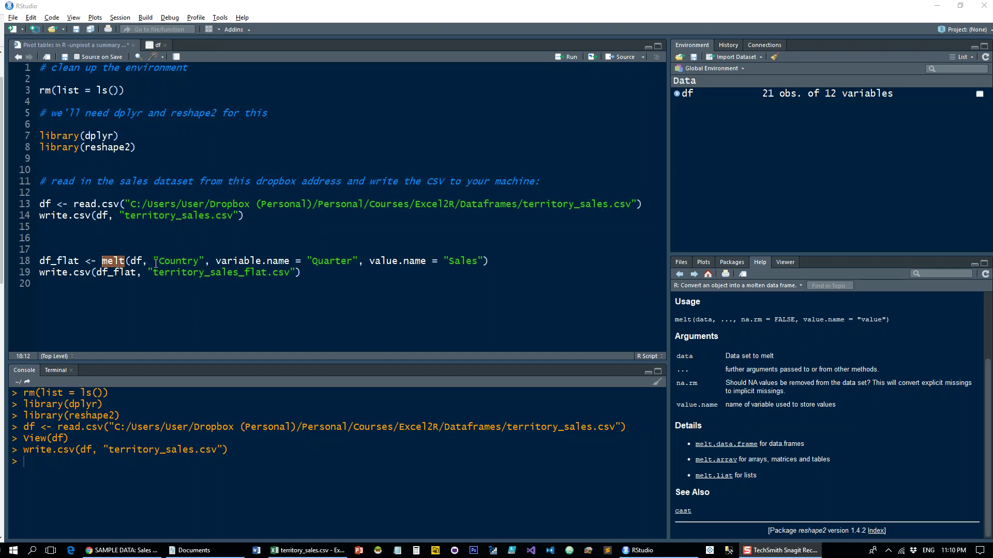
# Edit line 18's melt call so "Country" is a plain quoted string without the c() wrapper
pyautogui.click(149, 262)
pyautogui.write('c')
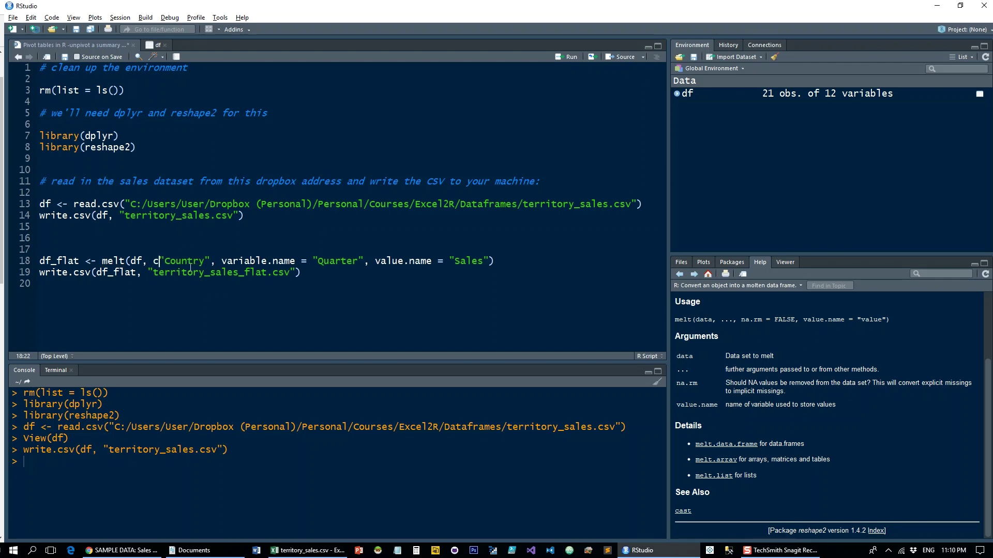
pyautogui.write('(')
pyautogui.press('Right')
pyautogui.press('Right')
pyautogui.press('Right')
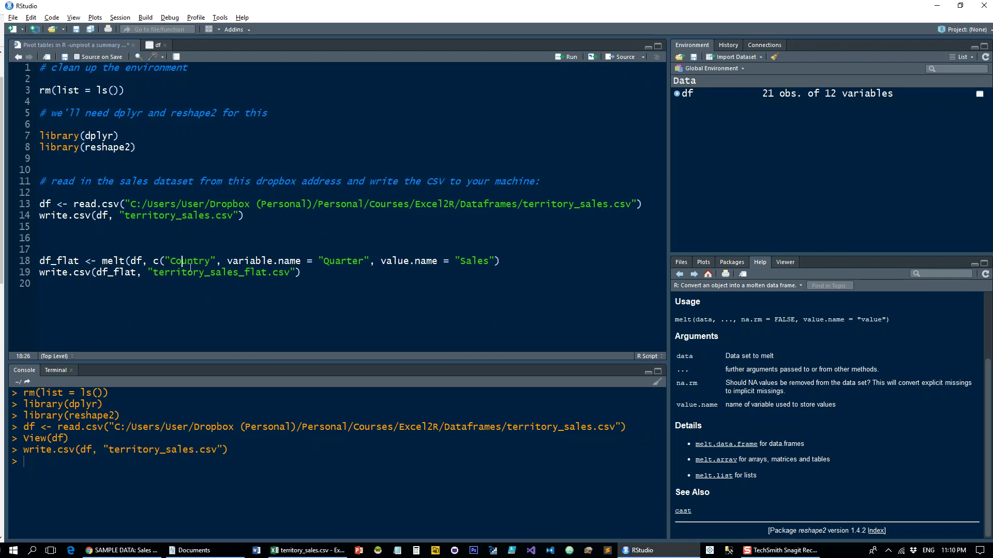
pyautogui.press('Right')
pyautogui.press('Down')
pyautogui.write(')')
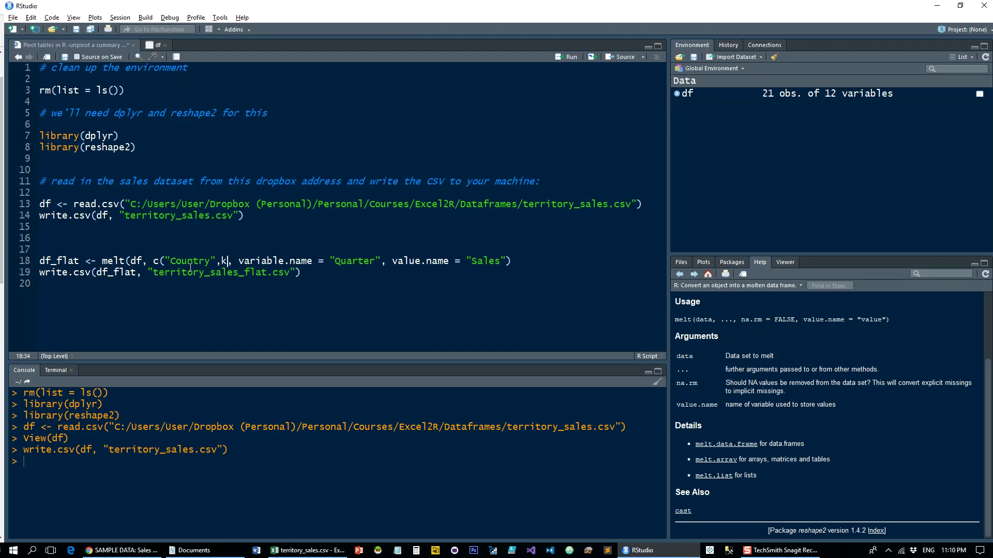
pyautogui.write("'dlsjfl")
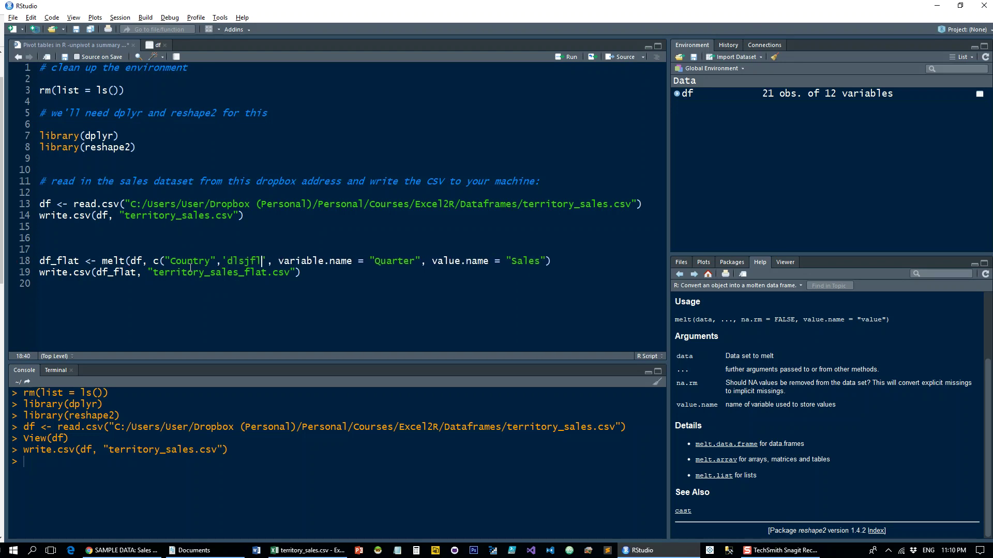
pyautogui.write(')')
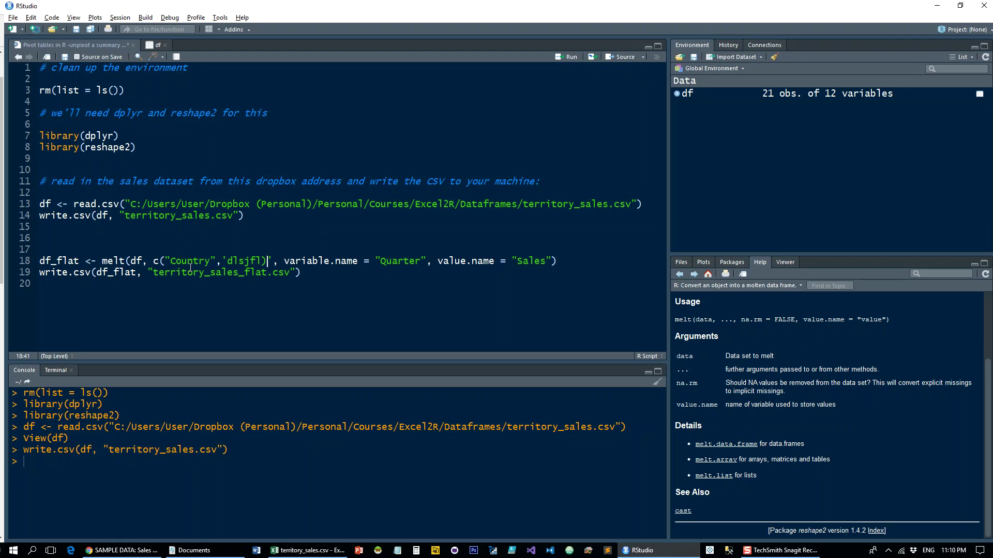
pyautogui.press('BackSpace')
pyautogui.press('BackSpace')
pyautogui.press('BackSpace')
pyautogui.press('BackSpace')
pyautogui.press('BackSpace')
pyautogui.press('BackSpace')
pyautogui.press('BackSpace')
pyautogui.press('BackSpace')
pyautogui.press('BackSpace')
pyautogui.press('BackSpace')
pyautogui.press('BackSpace')
pyautogui.press('BackSpace')
pyautogui.press('BackSpace')
pyautogui.press('BackSpace')
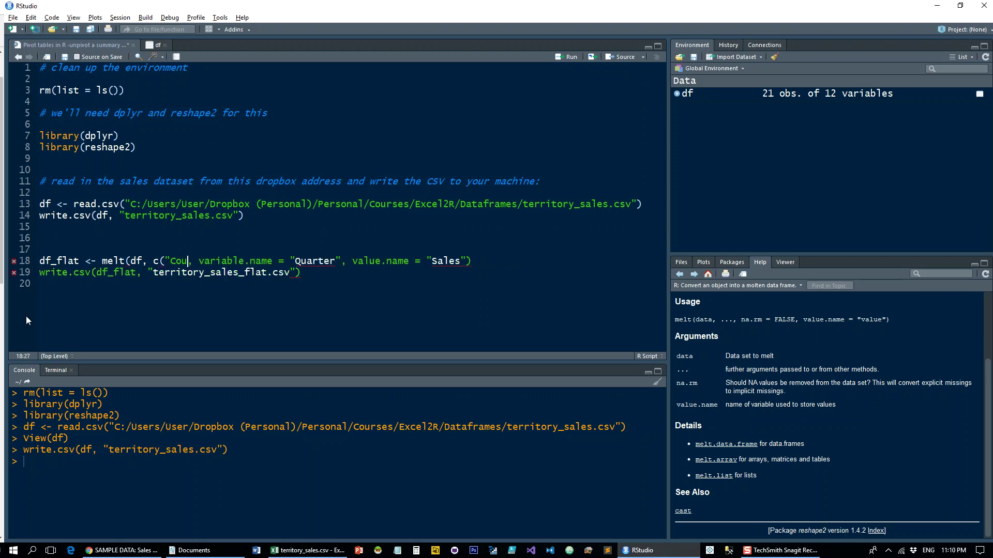
pyautogui.write('ntry')
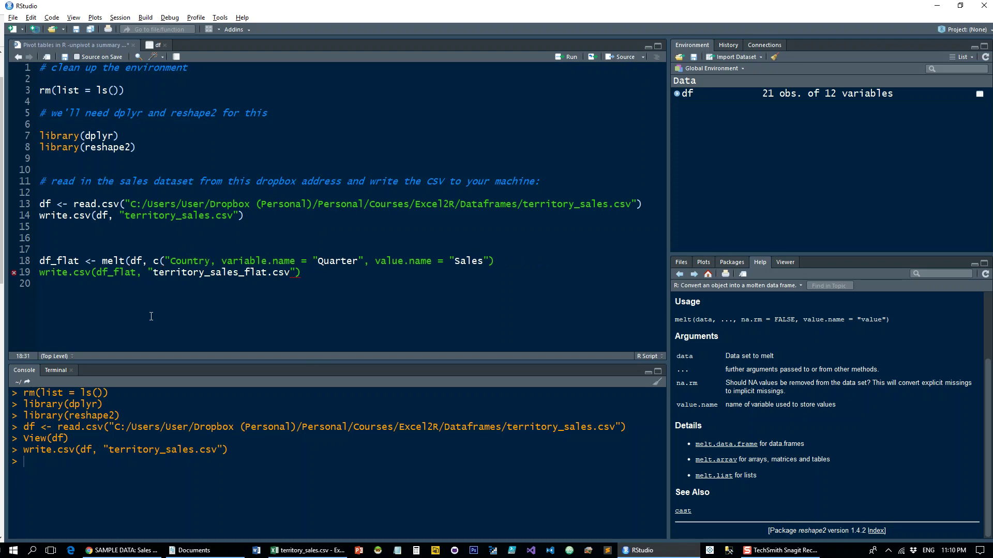
pyautogui.write('"')
pyautogui.press('Left')
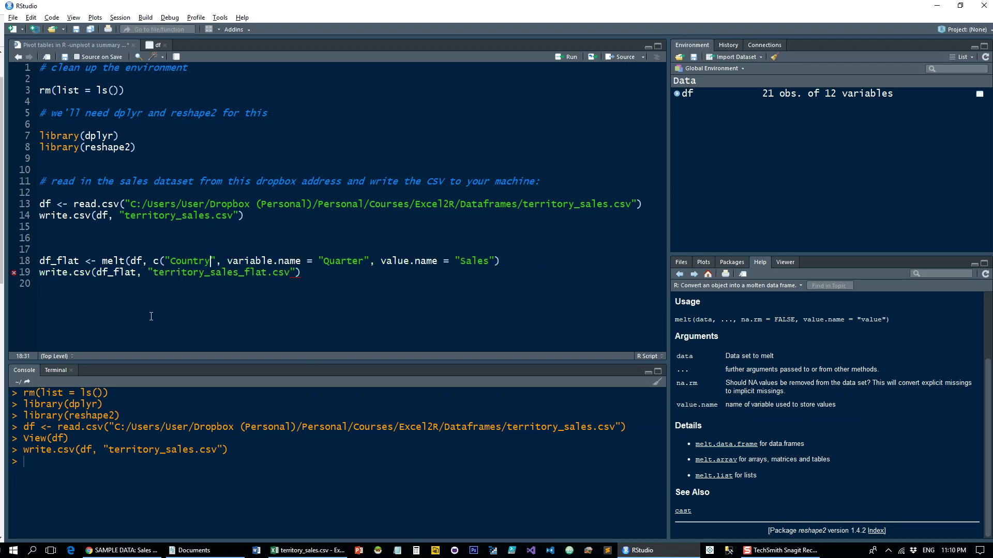
pyautogui.press('Left')
pyautogui.press('Left')
pyautogui.press('Left')
pyautogui.press('Left')
pyautogui.press('Left')
pyautogui.press('Left')
pyautogui.press('Left')
pyautogui.press('Left')
pyautogui.press('BackSpace')
pyautogui.press('BackSpace')
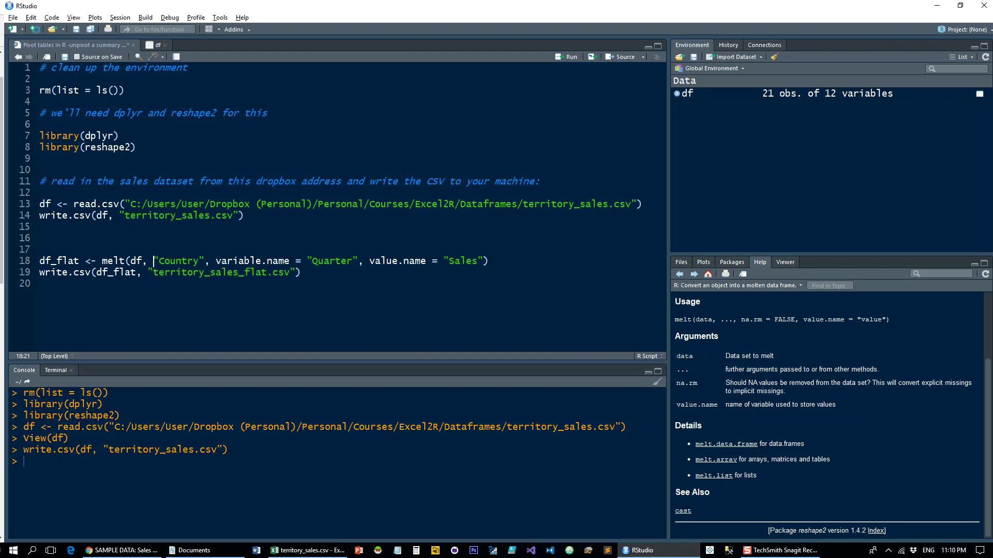
pyautogui.hotkey('shift', 'F10')
# Move variable.name = "Quarter" into a trailing comment, run the melt, and view df_flat's 231 rows
pyautogui.moveTo(216, 260); pyautogui.dragTo(357, 257)
pyautogui.hotkey('ctrl', 'c')
pyautogui.press('Delete')
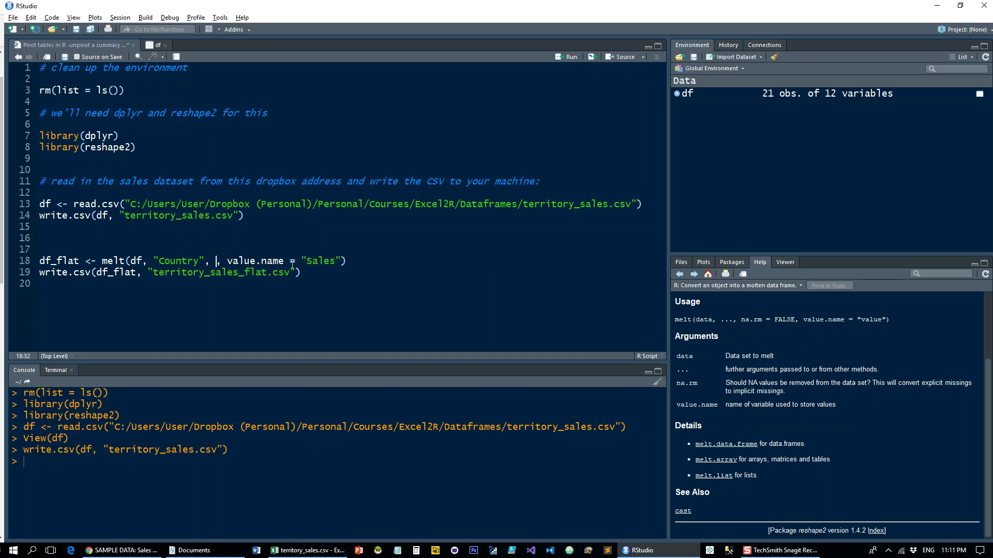
pyautogui.press('Delete')
pyautogui.press('Delete')
pyautogui.click(357, 263)
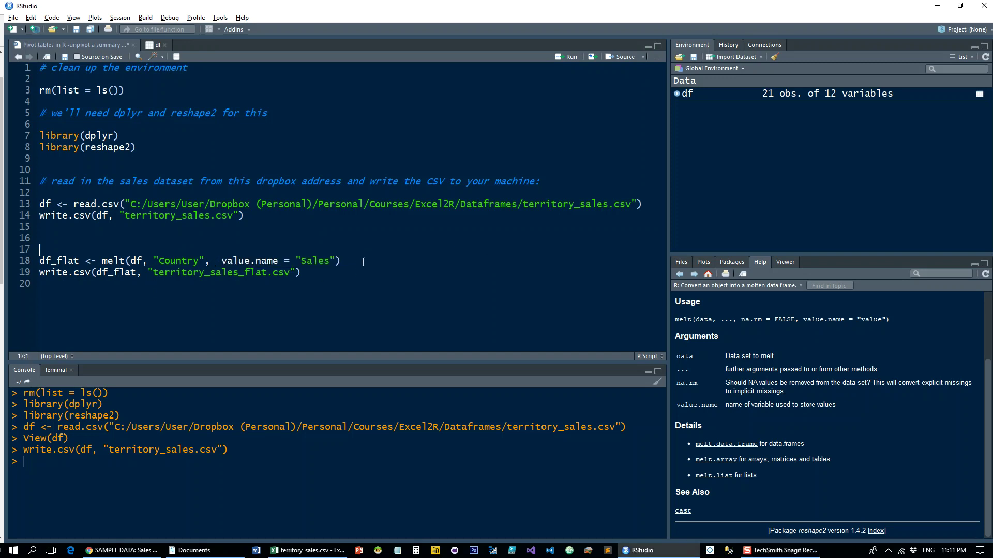
pyautogui.write('#')
pyautogui.hotkey('ctrl', 'v')
pyautogui.hotkey('ctrl', 'Return')
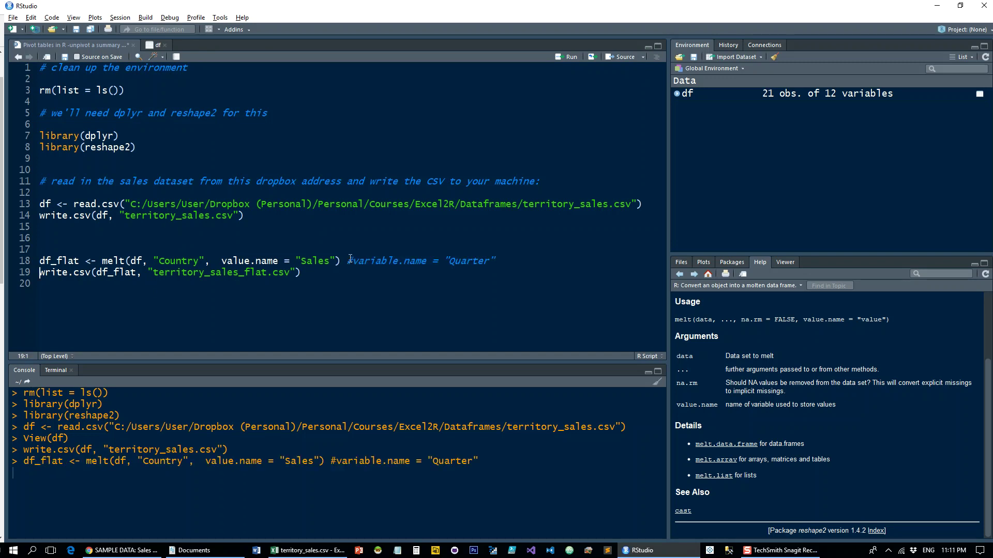
pyautogui.click(712, 107)
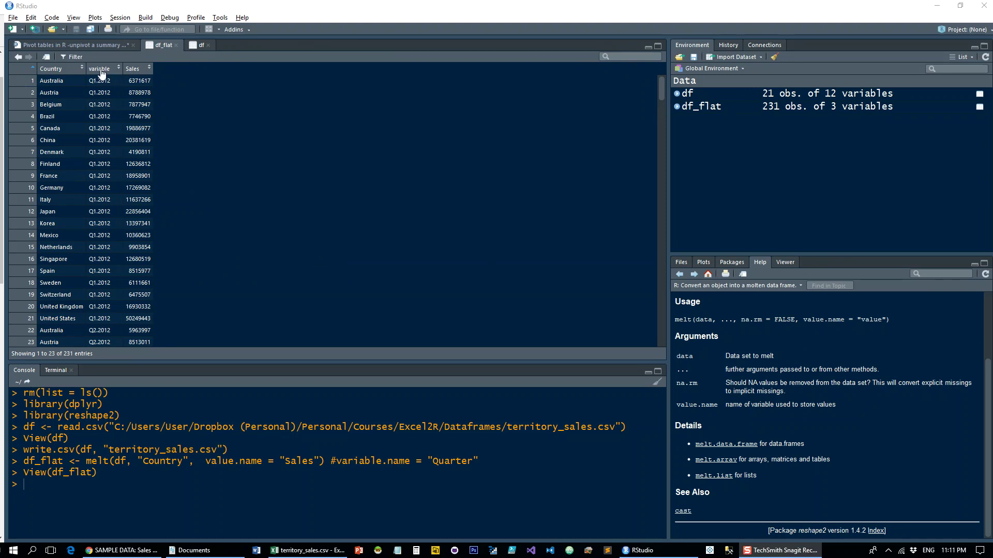
# Restore variable.name = "Quarter" before value.name and rerun the melt for Country, Quarter, Sales columns
pyautogui.click(89, 45)
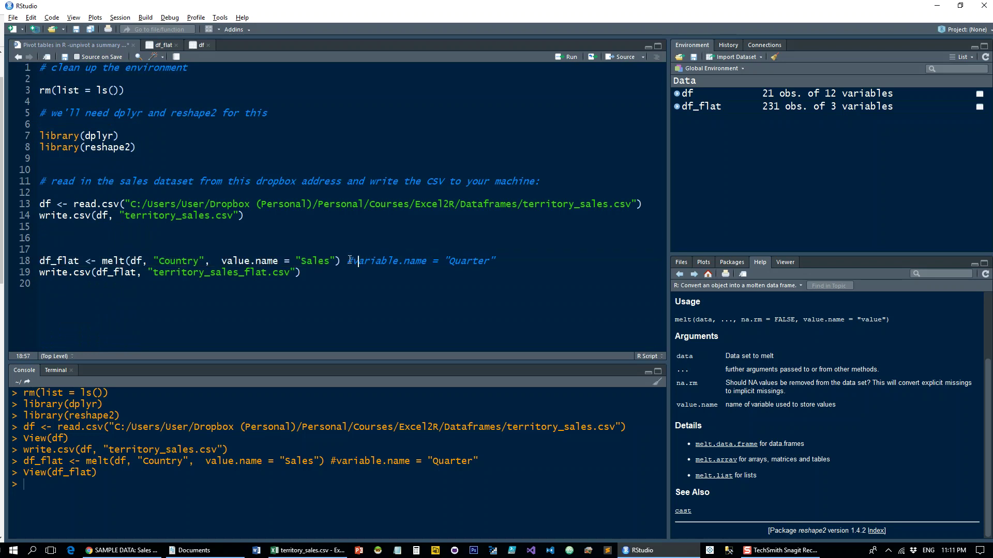
pyautogui.moveTo(347, 261); pyautogui.dragTo(501, 258)
pyautogui.hotkey('ctrl', 'c')
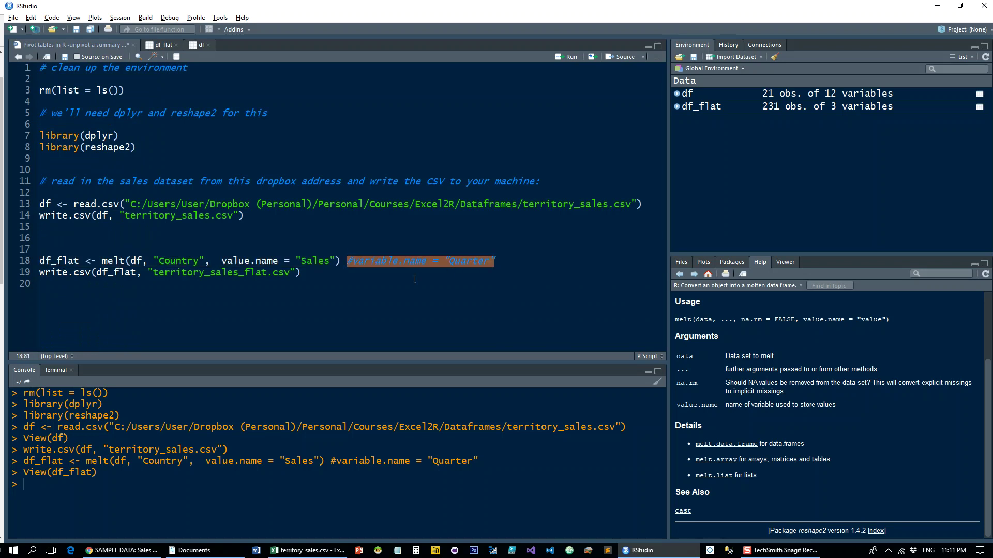
pyautogui.click(217, 261)
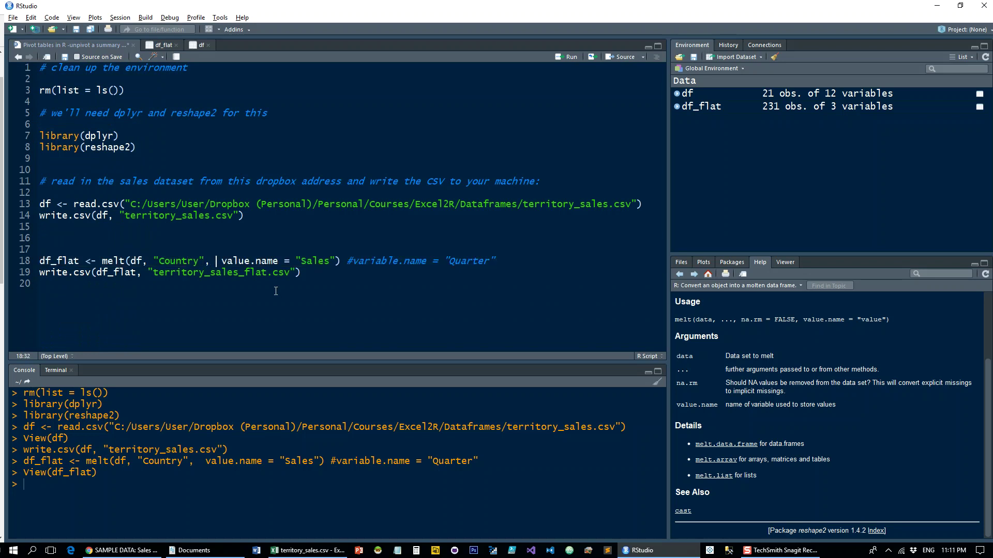
pyautogui.hotkey('ctrl', 'v')
pyautogui.write(',')
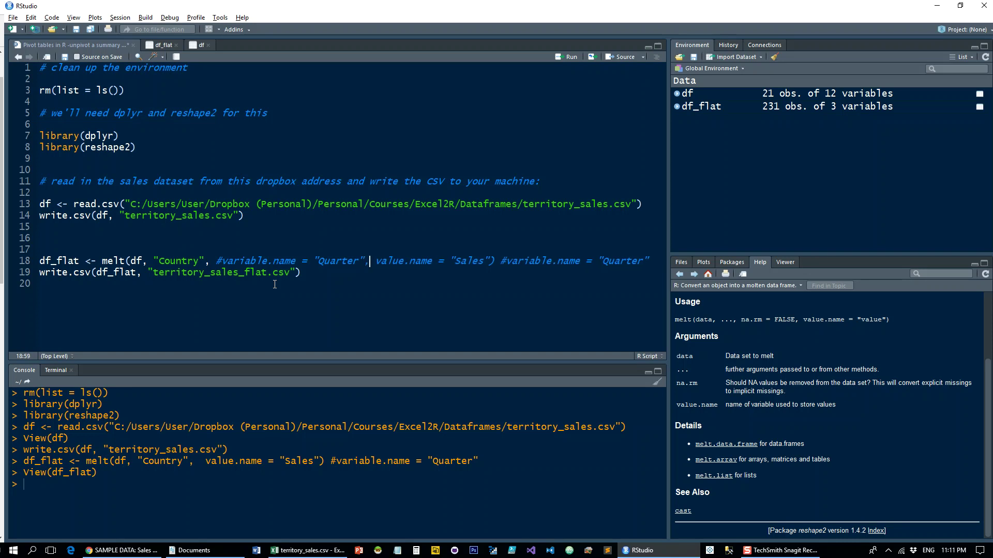
pyautogui.click(221, 263)
pyautogui.press('BackSpace')
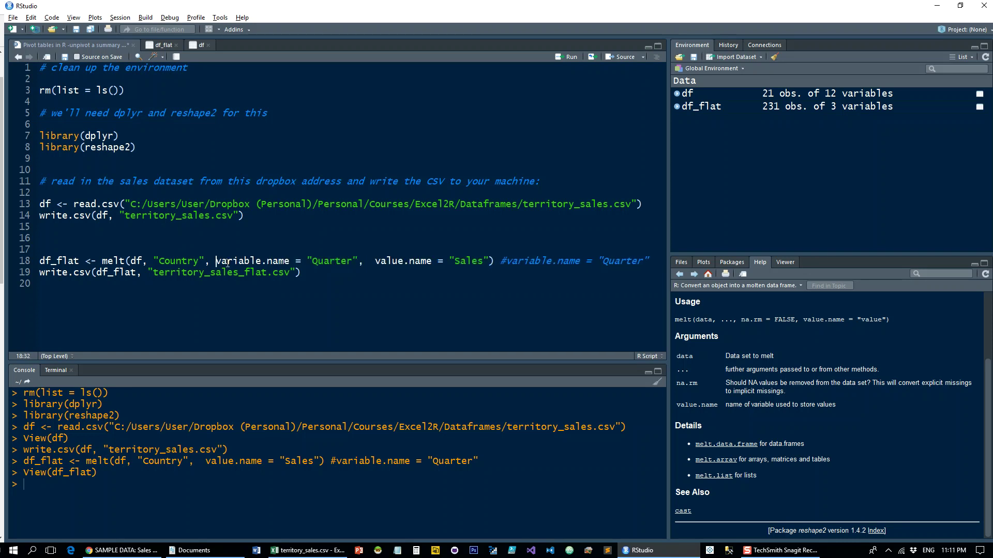
pyautogui.hotkey('ctrl', 'Return')
pyautogui.hotkey('ctrl', 'Return')
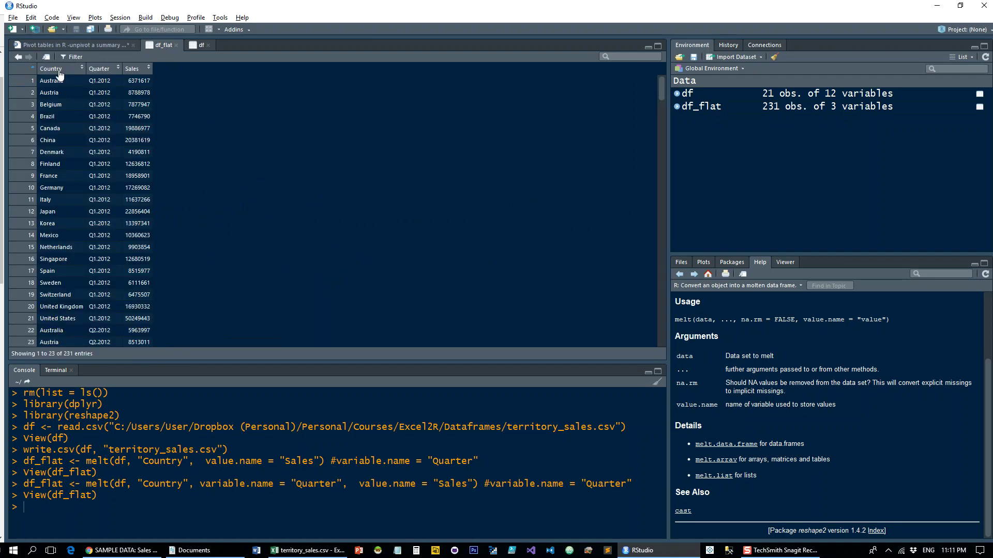
pyautogui.click(77, 45)
pyautogui.click(320, 268)
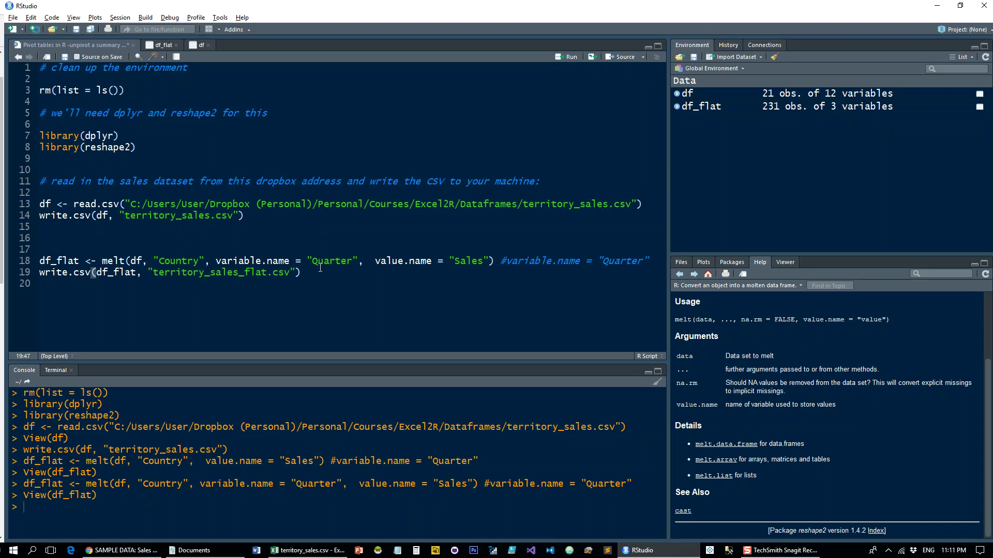
# Run write.csv to save territory_sales_flat.csv, then open it from Documents in Excel
pyautogui.hotkey('ctrl', 'Return')
pyautogui.click(194, 550)
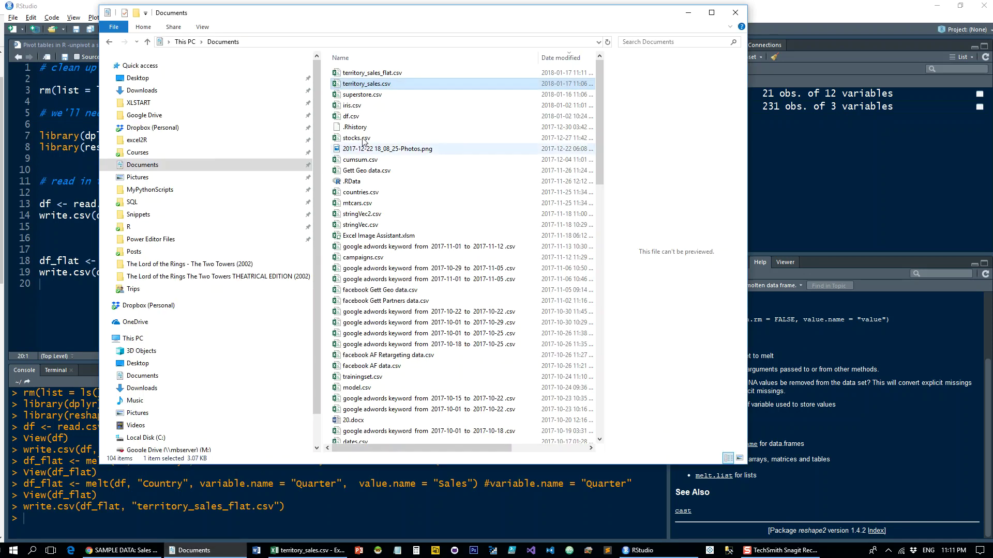
pyautogui.doubleClick(368, 73)
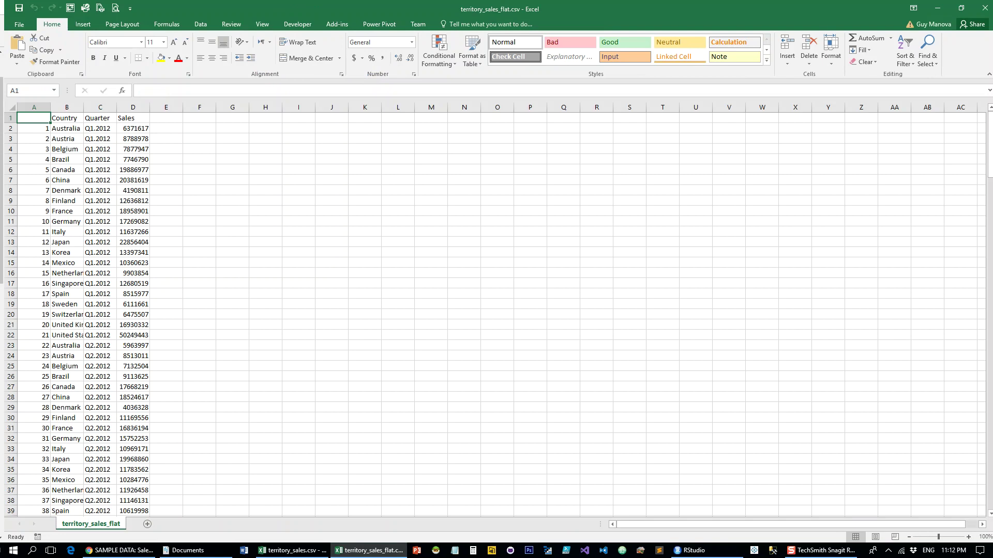
# Switch from Excel back to the RStudio unpivot script
pyautogui.click(694, 551)
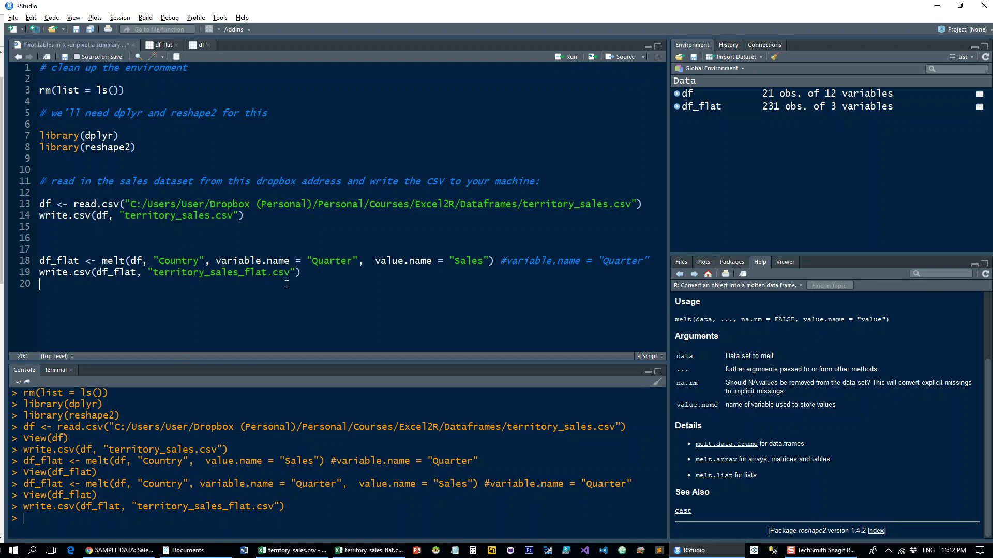